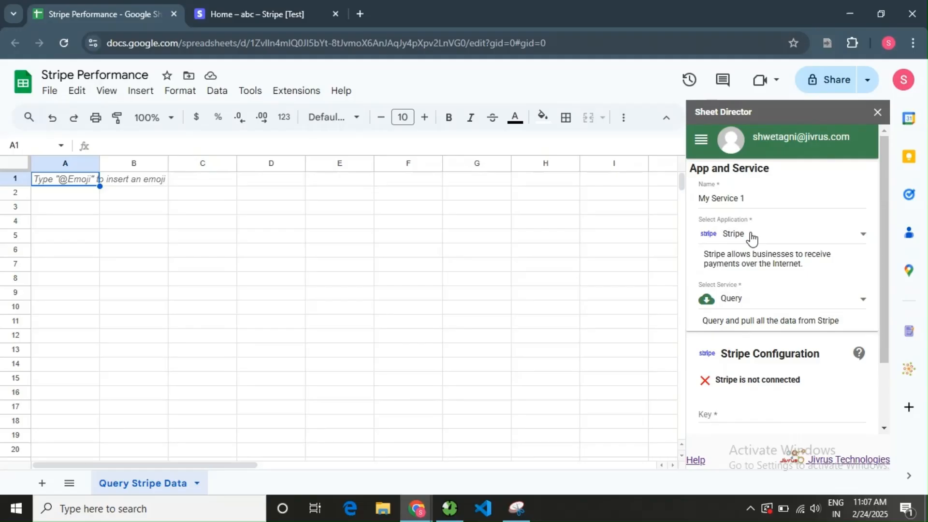
{"action": "scroll", "coordinate": [817, 391], "scroll_direction": "down", "scroll_amount": 2}
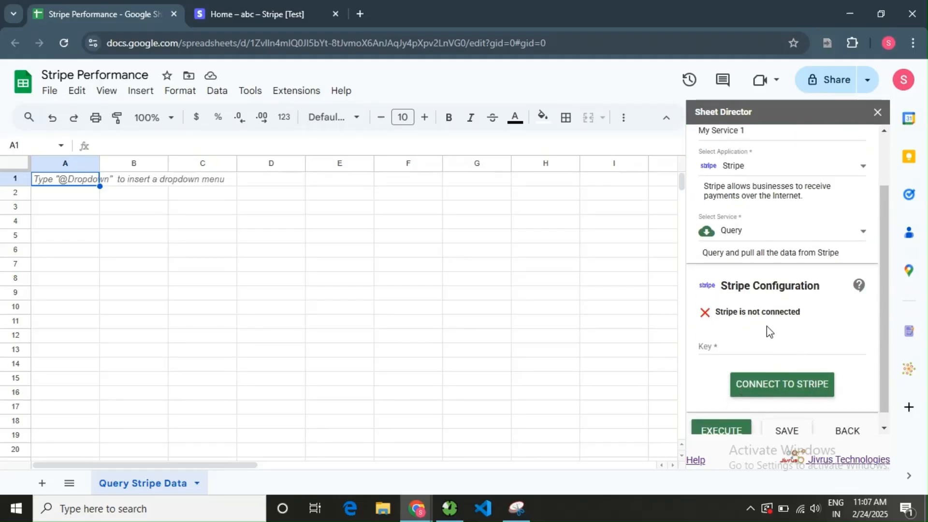
{"action": "left_click", "coordinate": [767, 345]}
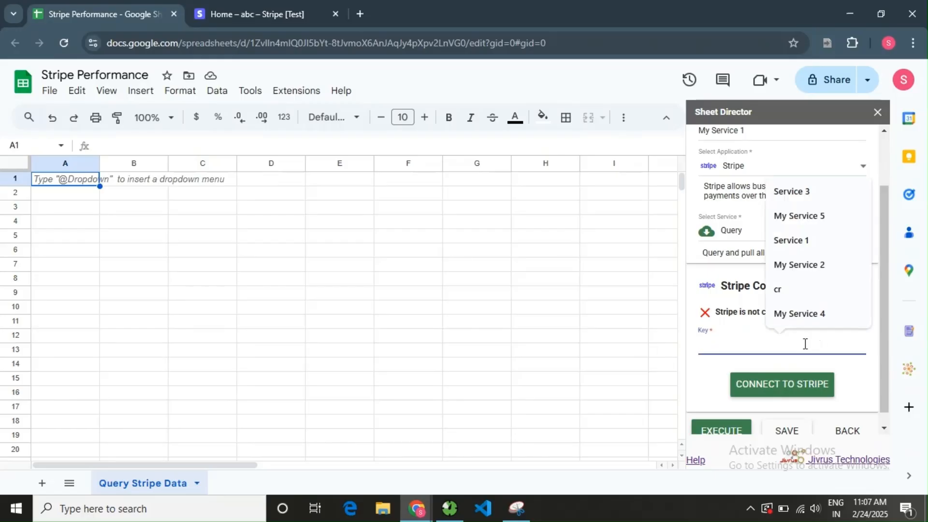
{"action": "left_click", "coordinate": [719, 379]}
{"action": "scroll", "coordinate": [720, 379], "scroll_direction": "up", "scroll_amount": 2}
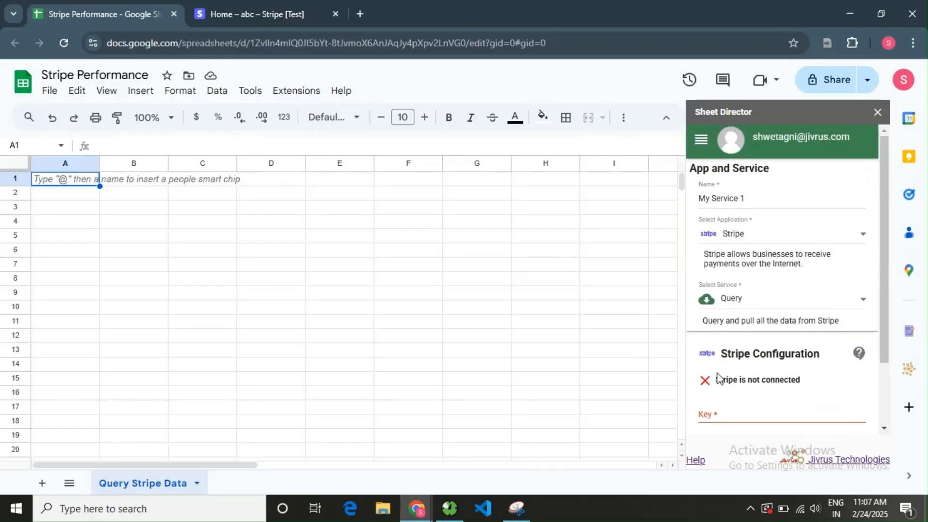
- Switch to the Stripe dashboard, go to the developer API keys, and copy the standard secret key
{"action": "left_click", "coordinate": [254, 2]}
{"action": "mouse_move", "coordinate": [73, 474]}
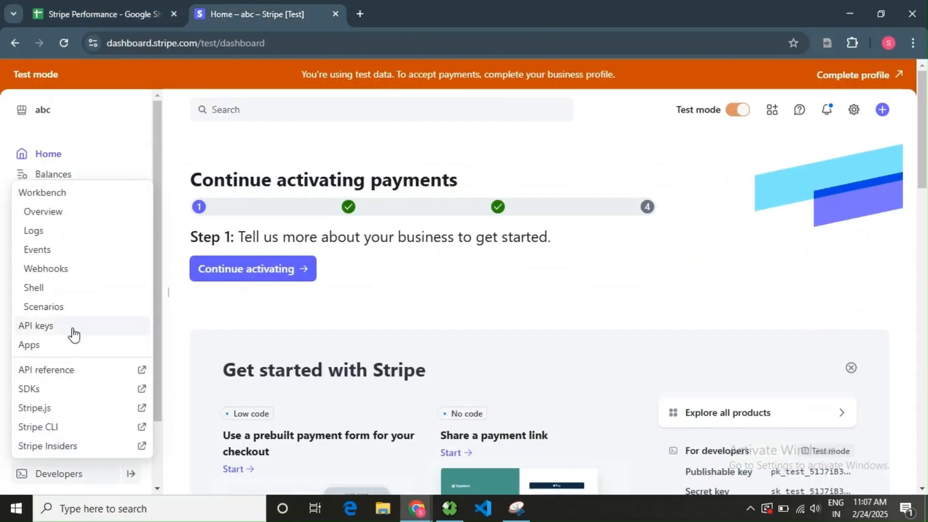
{"action": "left_click", "coordinate": [72, 330]}
{"action": "left_click", "coordinate": [404, 416]}
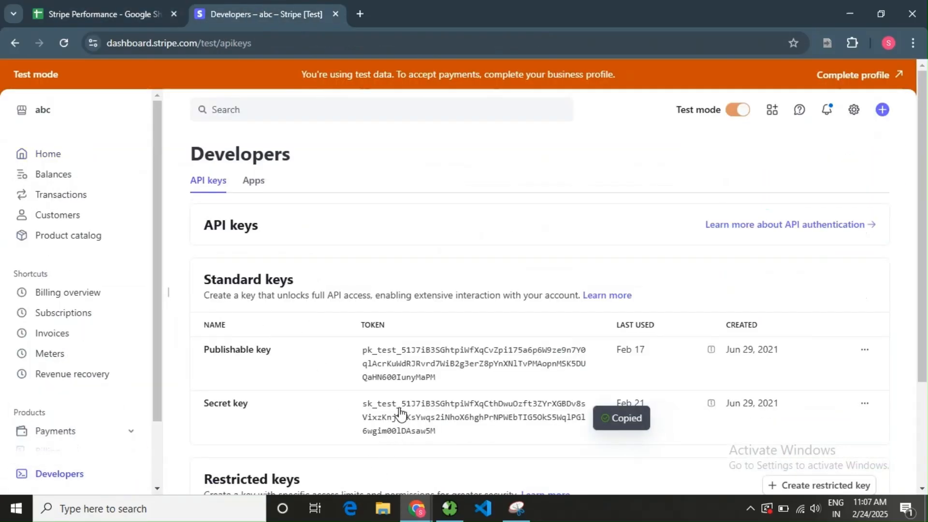
- Return to the Stripe Performance spreadsheet, paste the Stripe secret key into the configuration's Key field, and connect to Stripe
{"action": "left_click", "coordinate": [115, 10]}
{"action": "left_click", "coordinate": [779, 411]}
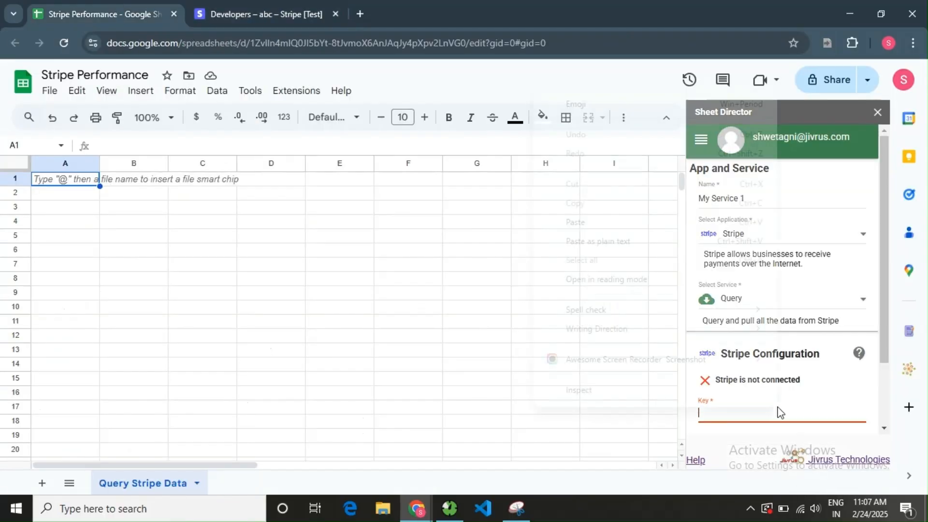
{"action": "right_click", "coordinate": [778, 412]}
{"action": "left_click", "coordinate": [596, 222]}
{"action": "scroll", "coordinate": [813, 351], "scroll_direction": "down", "scroll_amount": 2}
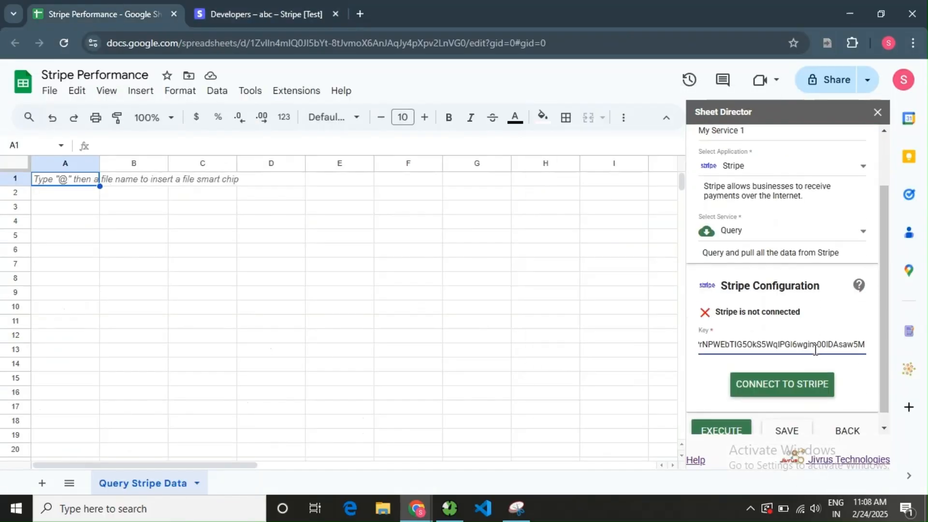
{"action": "left_click", "coordinate": [772, 387]}
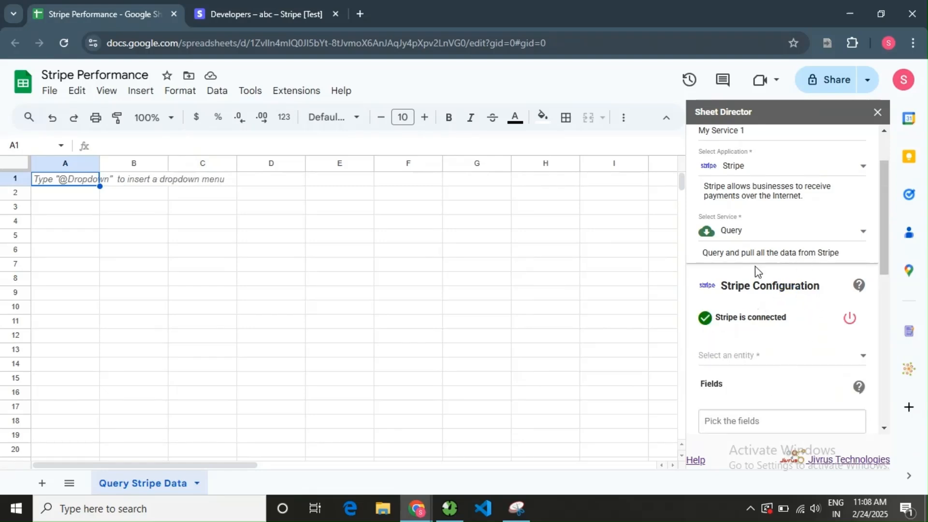
- Rename the service to "Stripe Query Service"
{"action": "scroll", "coordinate": [792, 335], "scroll_direction": "up", "scroll_amount": 2}
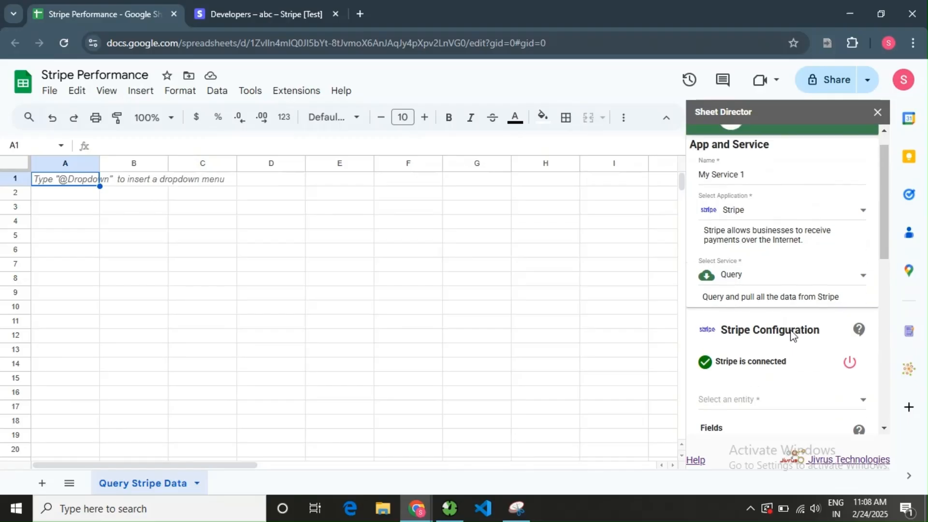
{"action": "left_click_drag", "start_coordinate": [783, 200], "coordinate": [687, 210]}
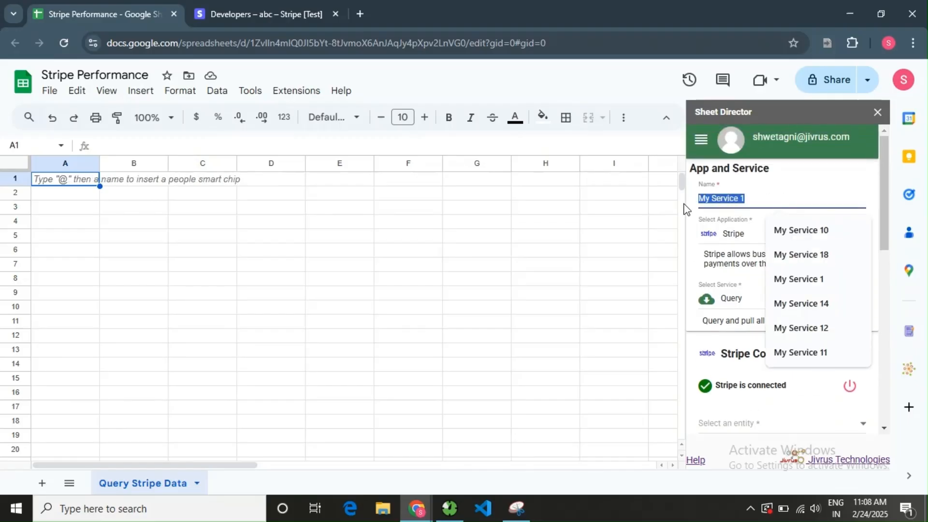
{"action": "type", "text": "Strip"}
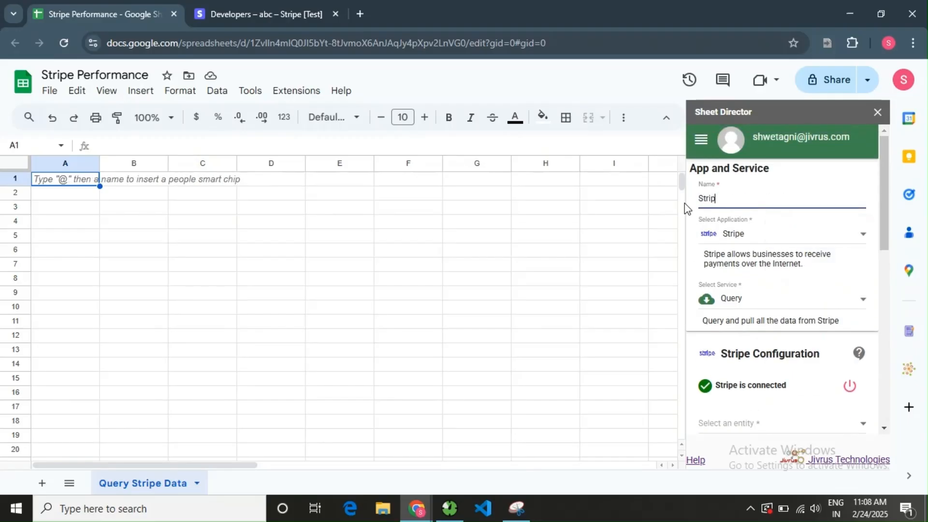
{"action": "type", "text": "e Query S"}
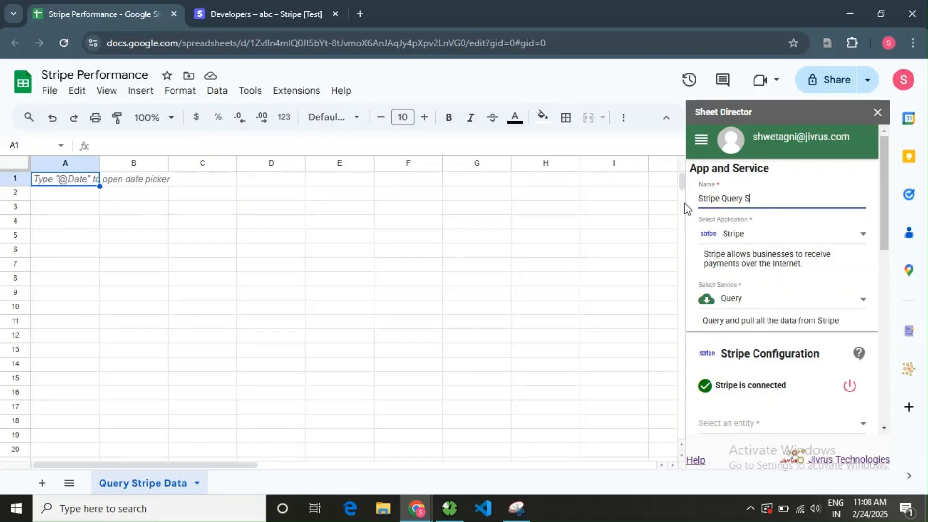
{"action": "type", "text": "ervice"}
- Select PAYMENTINTENTS as the Stripe entity for the query
{"action": "scroll", "coordinate": [730, 260], "scroll_direction": "down", "scroll_amount": 1}
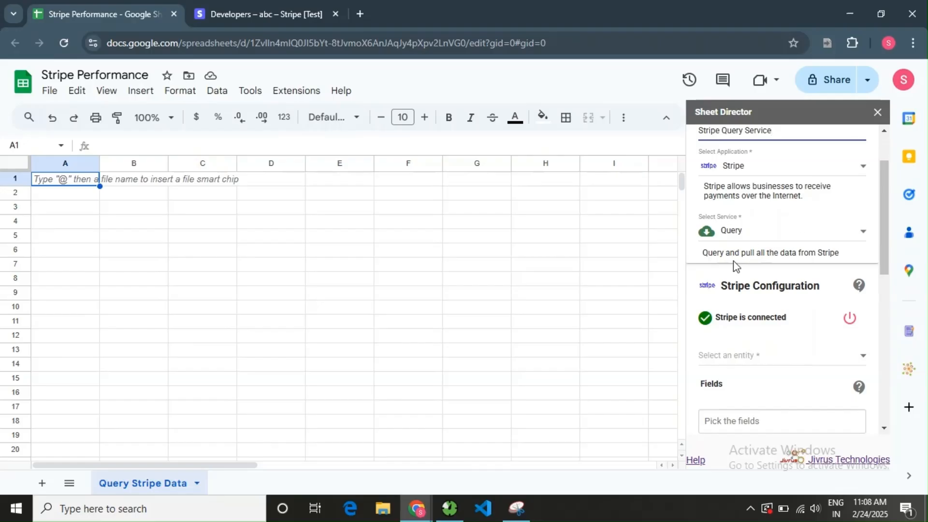
{"action": "left_click_drag", "start_coordinate": [705, 256], "coordinate": [849, 253]}
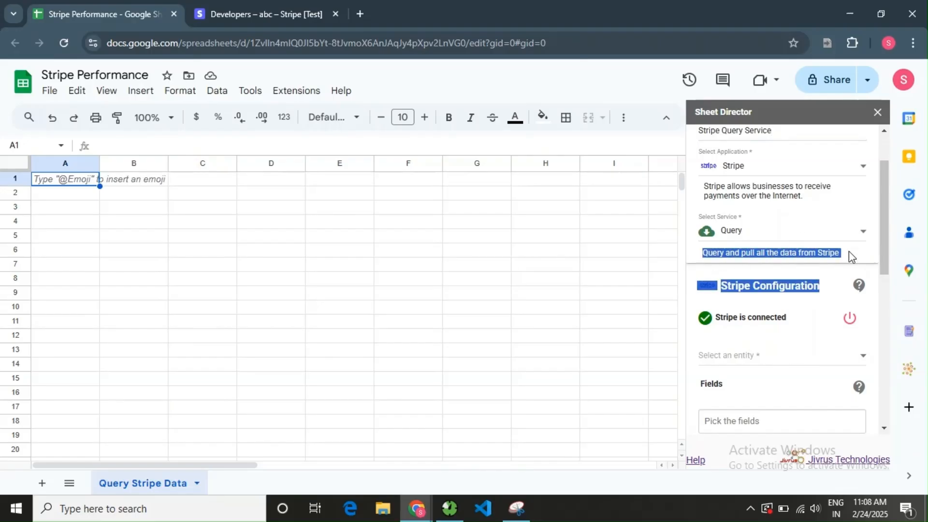
{"action": "left_click", "coordinate": [804, 282]}
{"action": "scroll", "coordinate": [783, 271], "scroll_direction": "down", "scroll_amount": 2}
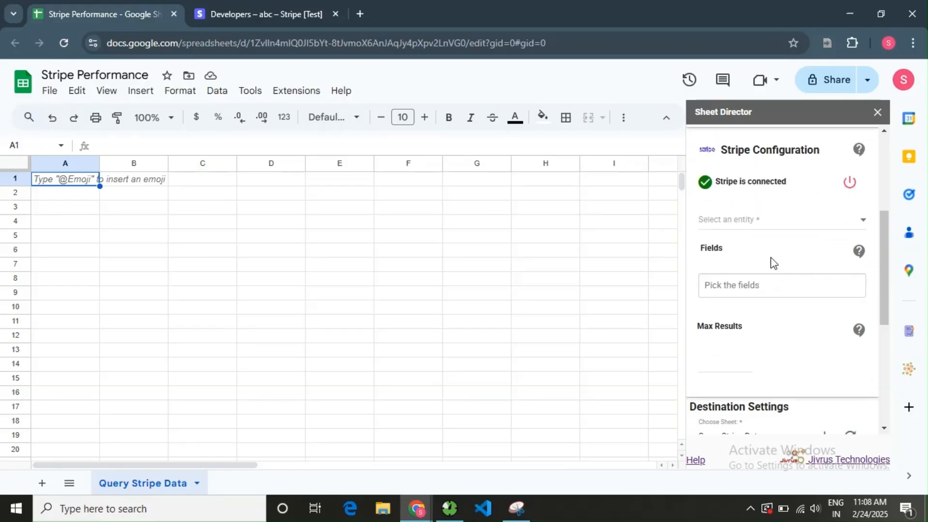
{"action": "left_click", "coordinate": [770, 226]}
{"action": "scroll", "coordinate": [783, 295], "scroll_direction": "down", "scroll_amount": 3}
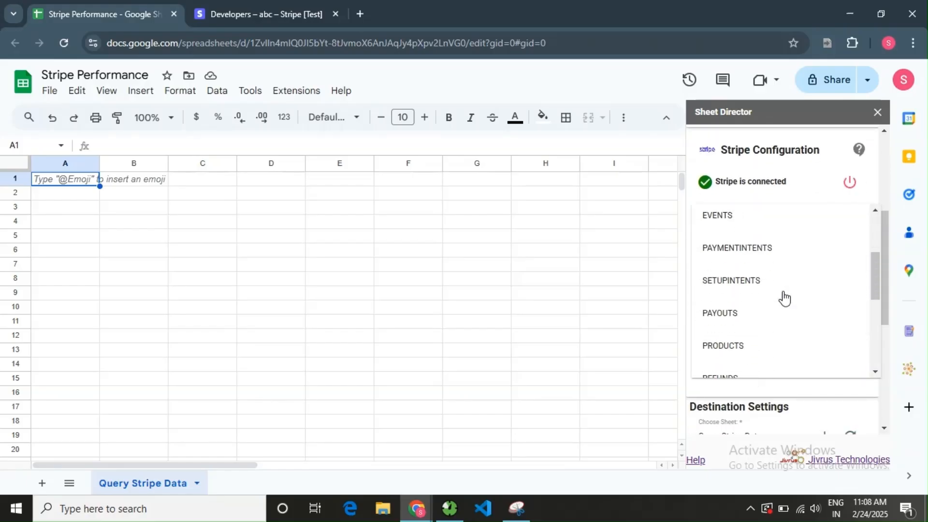
{"action": "left_click", "coordinate": [773, 255]}
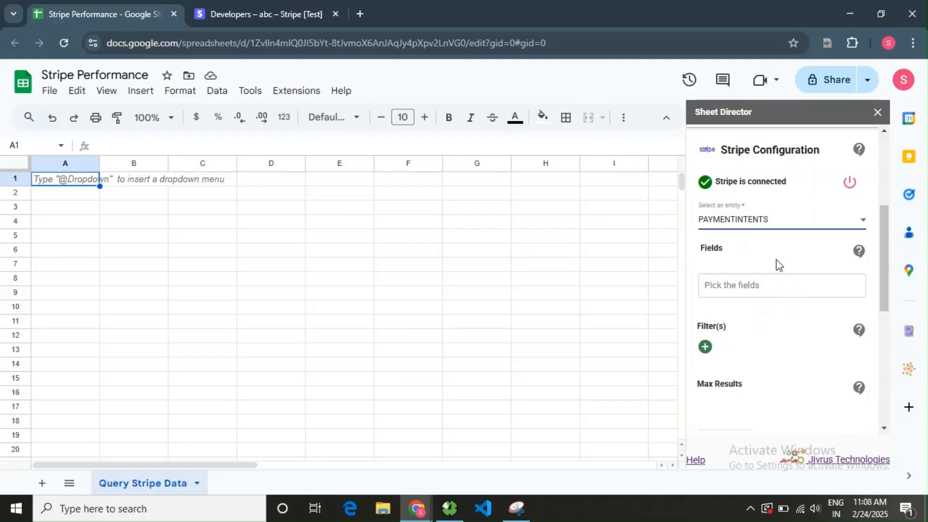
- Add the Amount, Currency, Description and Statement Descriptor fields to the query
{"action": "left_click", "coordinate": [756, 284]}
{"action": "left_click", "coordinate": [844, 452]}
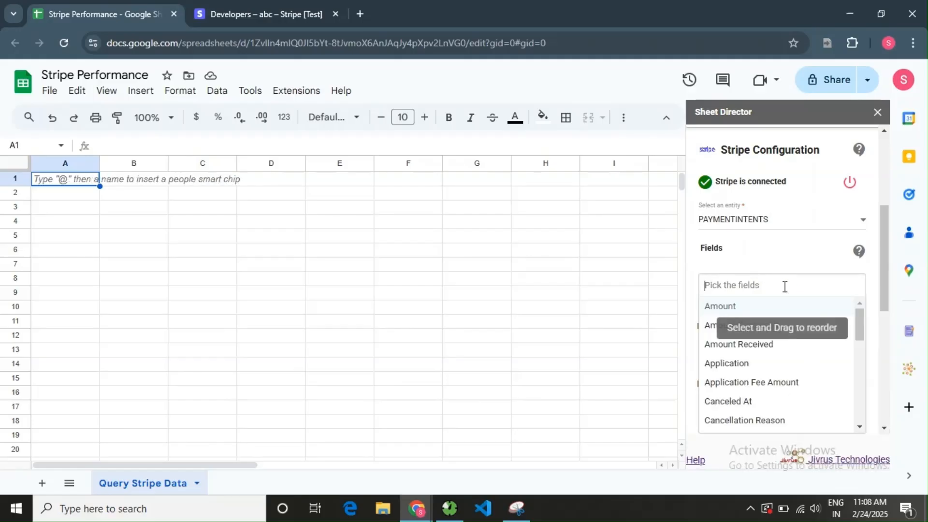
{"action": "left_click", "coordinate": [735, 308]}
{"action": "left_click", "coordinate": [739, 311]}
{"action": "type", "text": "des"}
{"action": "left_click", "coordinate": [750, 311]}
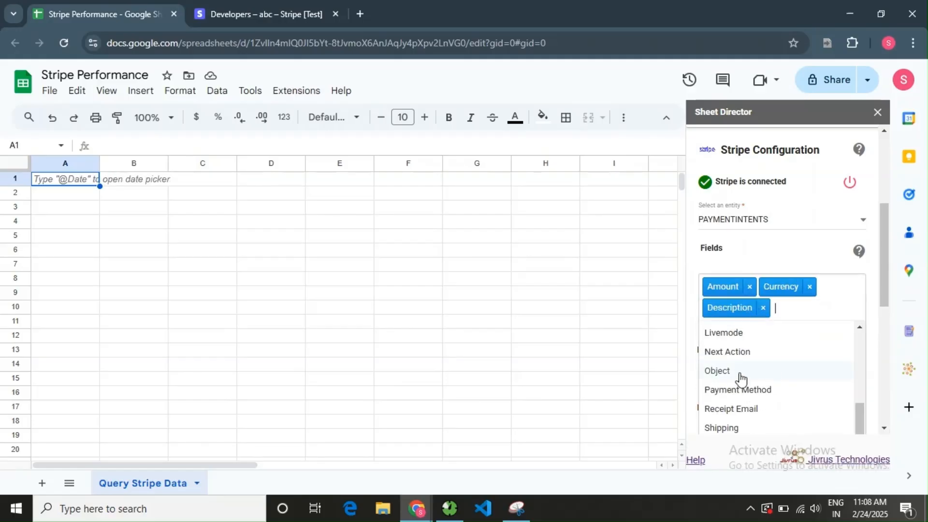
{"action": "type", "text": "s"}
{"action": "left_click", "coordinate": [739, 371]}
- Add the Created, Id and Status fields to the query
{"action": "type", "text": "cre"}
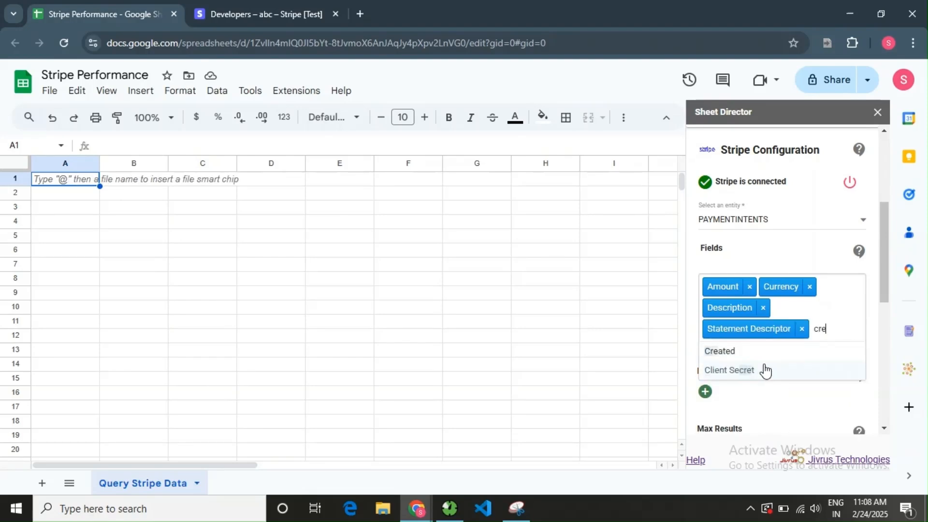
{"action": "left_click", "coordinate": [747, 352]}
{"action": "scroll", "coordinate": [800, 263], "scroll_direction": "down", "scroll_amount": 2}
{"action": "left_click_drag", "start_coordinate": [857, 323], "coordinate": [863, 367]}
{"action": "left_click", "coordinate": [756, 351]}
{"action": "scroll", "coordinate": [774, 367], "scroll_direction": "down", "scroll_amount": 5}
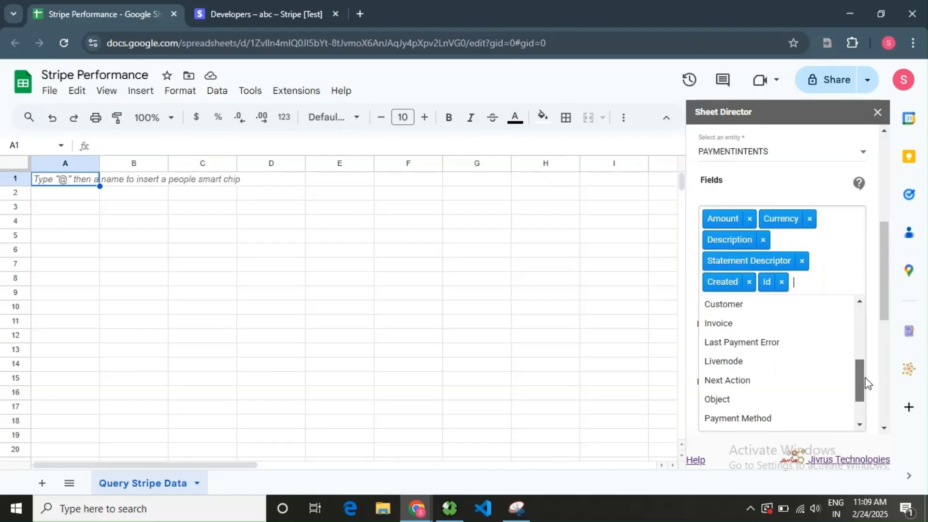
{"action": "left_click", "coordinate": [736, 426]}
{"action": "scroll", "coordinate": [764, 199], "scroll_direction": "down", "scroll_amount": 2}
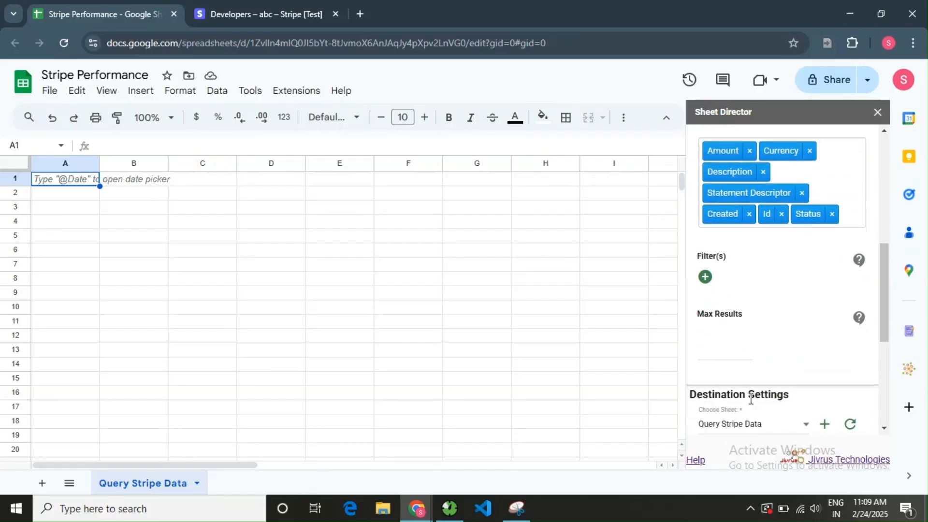
- Limit the query to a maximum of 25 results
{"action": "scroll", "coordinate": [760, 362], "scroll_direction": "down", "scroll_amount": 2}
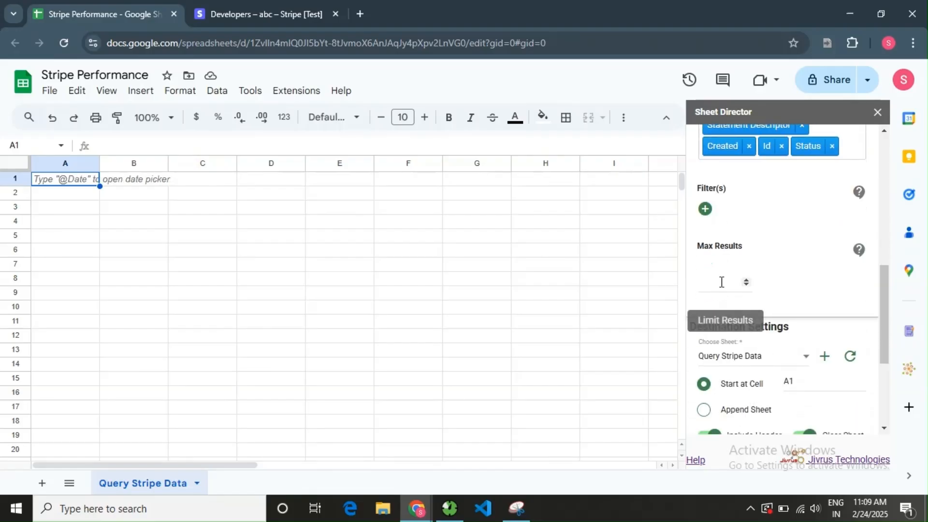
{"action": "left_click", "coordinate": [723, 282]}
{"action": "left_click", "coordinate": [820, 287]}
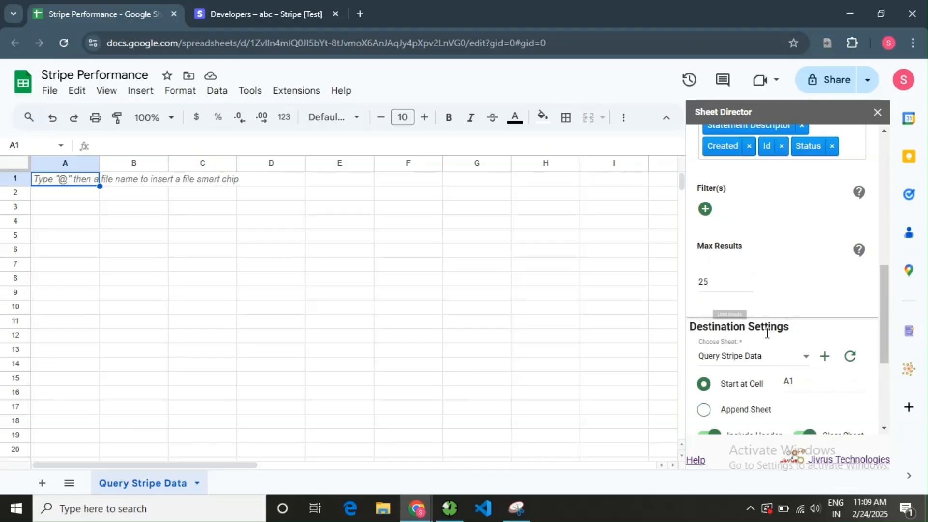
- Execute the query into the Query Stripe Data sheet, starting at cell A1 with the header included, and review the imported rows
{"action": "scroll", "coordinate": [790, 346], "scroll_direction": "down", "scroll_amount": 2}
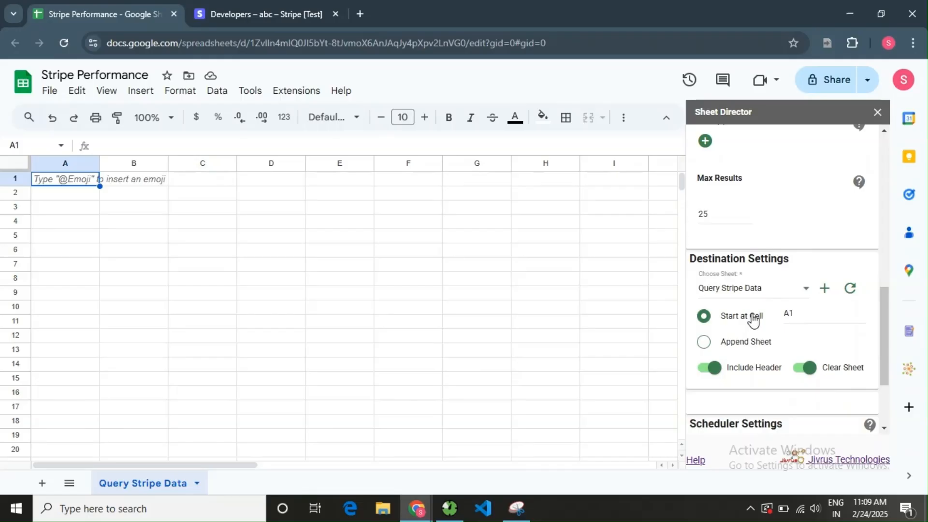
{"action": "scroll", "coordinate": [753, 319], "scroll_direction": "down", "scroll_amount": 2}
{"action": "left_click", "coordinate": [813, 248]}
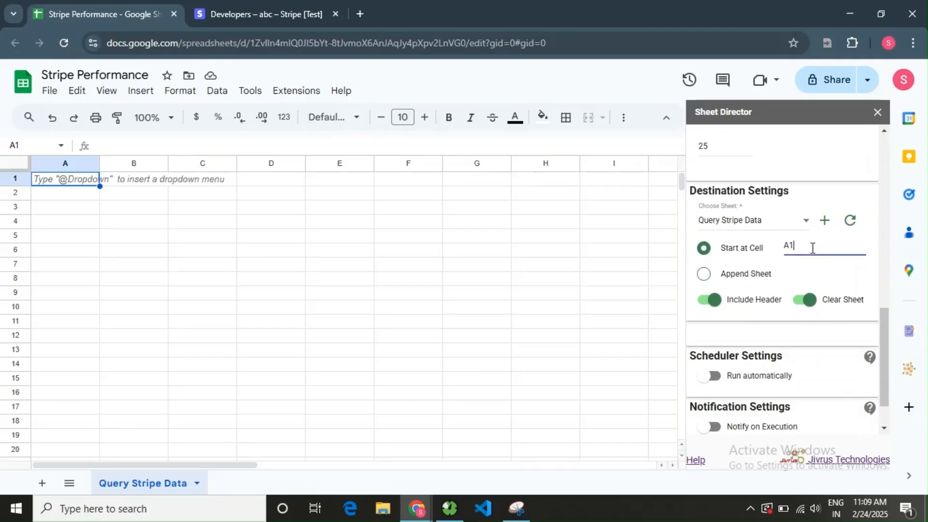
{"action": "scroll", "coordinate": [776, 328], "scroll_direction": "down", "scroll_amount": 1}
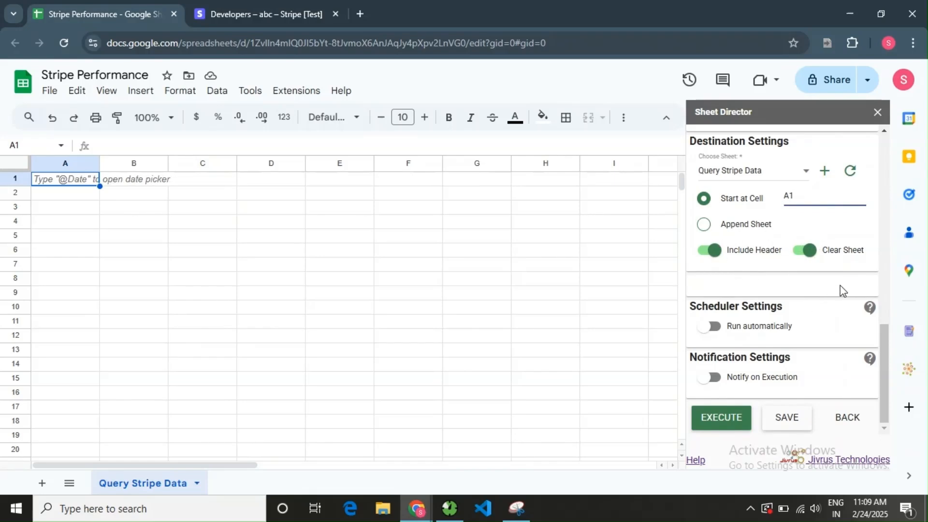
{"action": "left_click", "coordinate": [720, 418]}
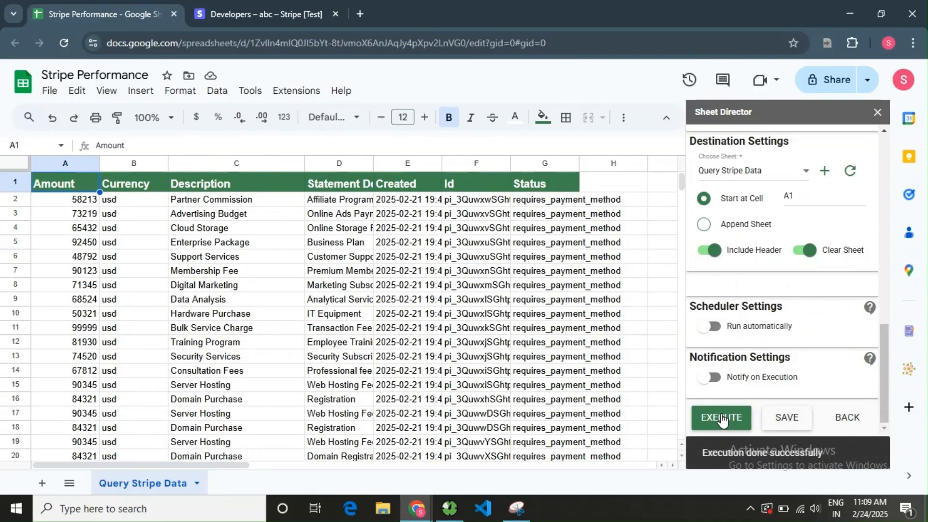
{"action": "scroll", "coordinate": [460, 292], "scroll_direction": "down", "scroll_amount": 3}
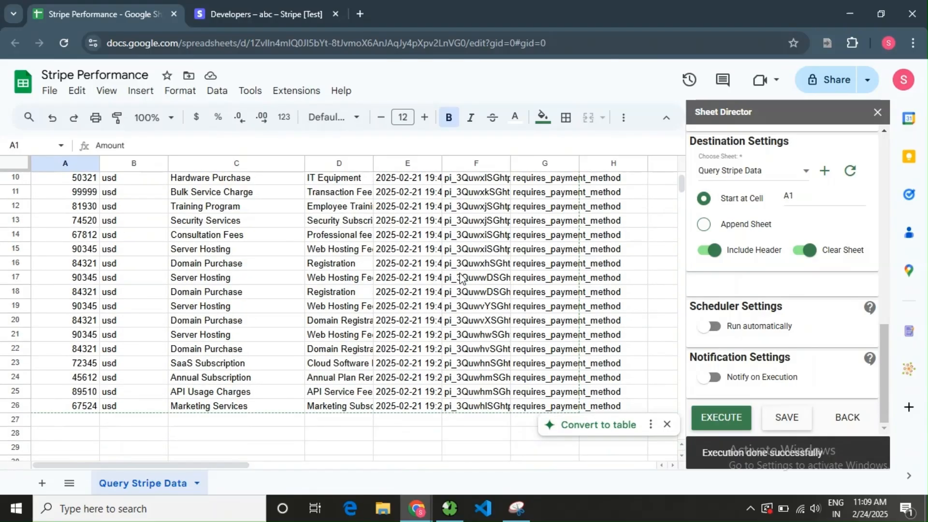
{"action": "scroll", "coordinate": [409, 322], "scroll_direction": "up", "scroll_amount": 2}
{"action": "scroll", "coordinate": [355, 366], "scroll_direction": "up", "scroll_amount": 2}
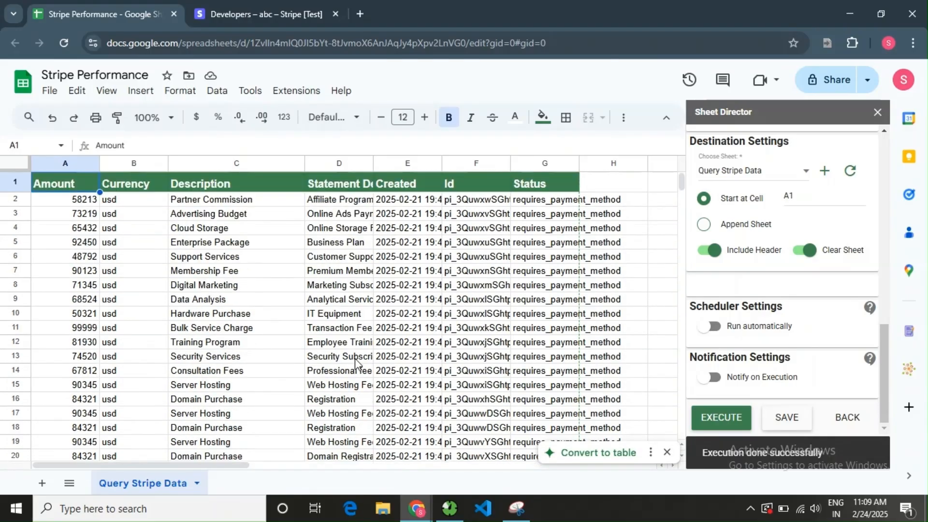
{"action": "left_click_drag", "start_coordinate": [244, 466], "coordinate": [217, 466]}
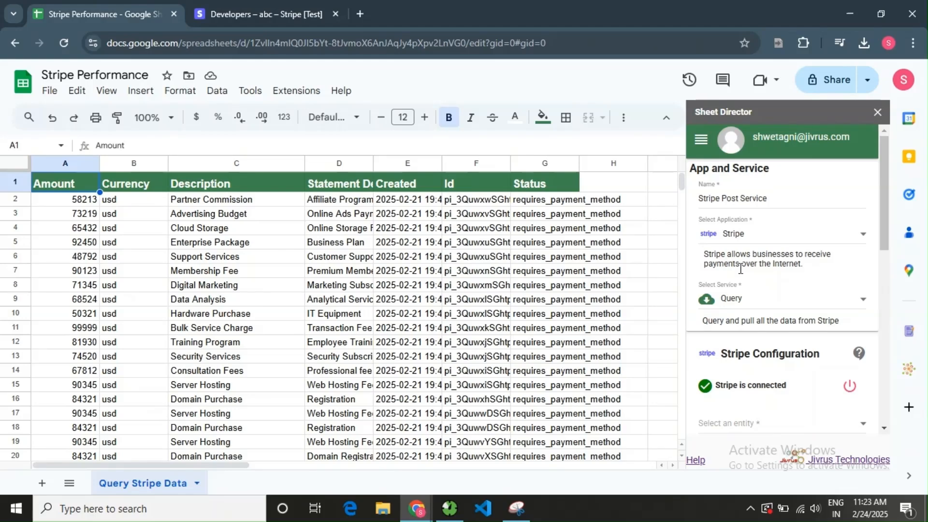
- Change the service type of Stripe Post Service to Post
{"action": "left_click_drag", "start_coordinate": [787, 198], "coordinate": [694, 211]}
{"action": "left_click", "coordinate": [814, 200]}
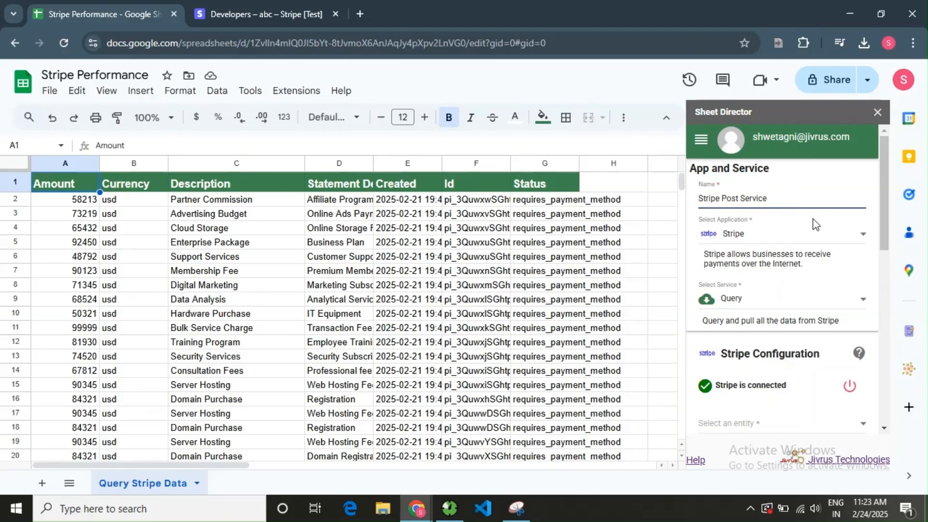
{"action": "left_click", "coordinate": [775, 302]}
{"action": "left_click", "coordinate": [773, 332]}
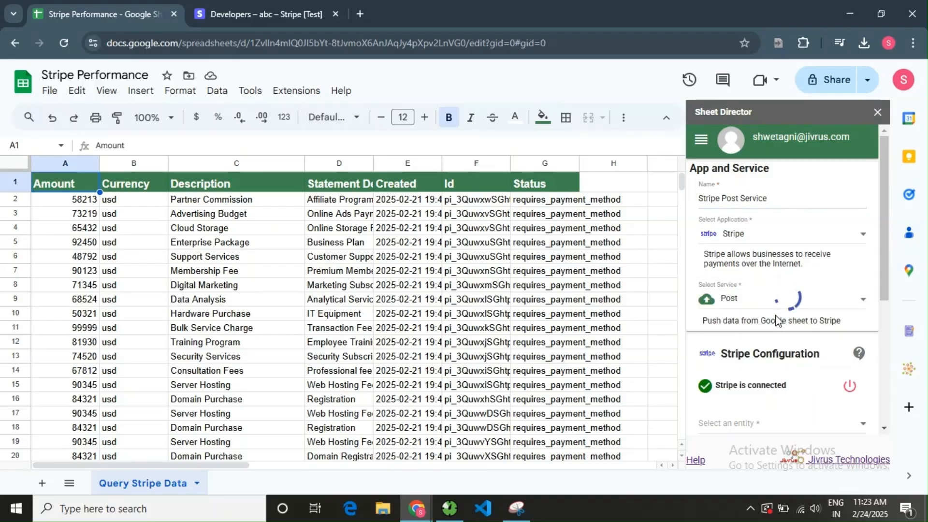
- Select PAYMENTINTENTS as the entity for the Post service and apply its template
{"action": "scroll", "coordinate": [778, 320], "scroll_direction": "down", "scroll_amount": 2}
{"action": "scroll", "coordinate": [778, 320], "scroll_direction": "down", "scroll_amount": 1}
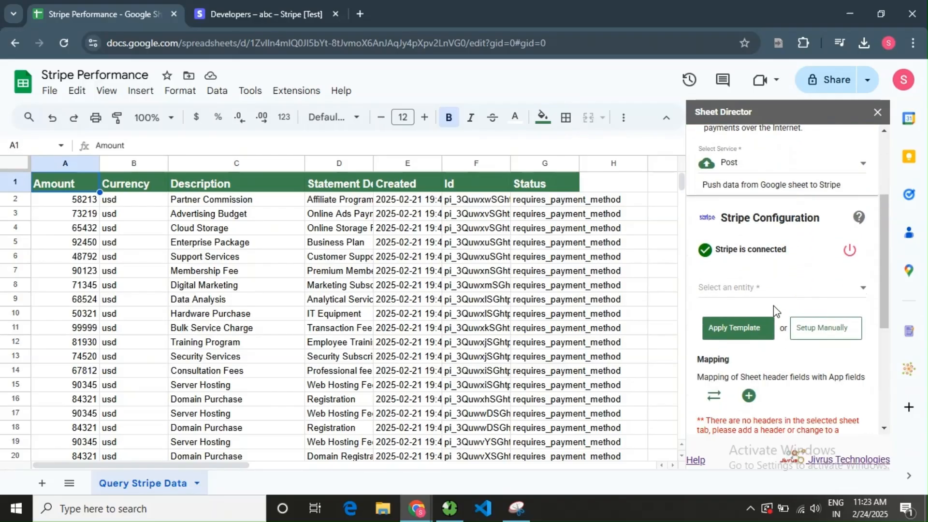
{"action": "left_click", "coordinate": [762, 291]}
{"action": "left_click", "coordinate": [762, 319]}
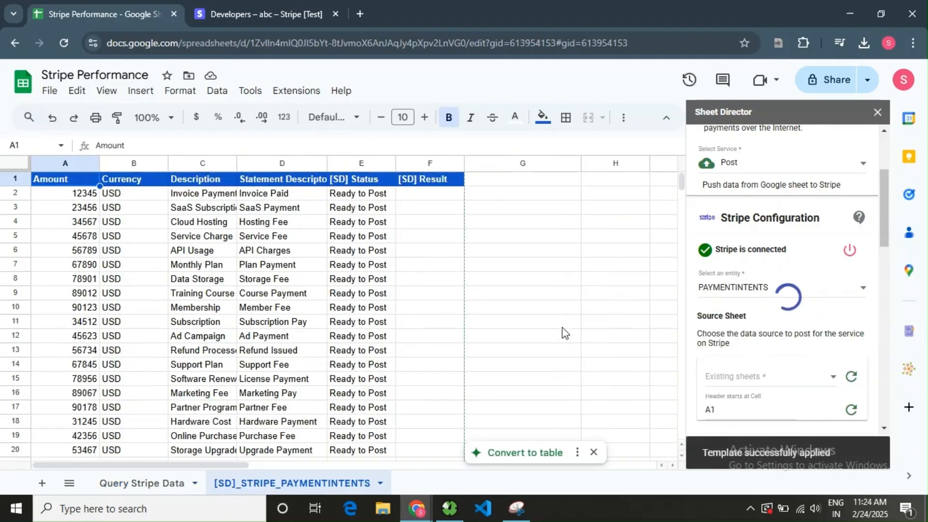
- Review the applied template's source sheet and its [SD] Status and [SD] Result columns, including the available status column choices
{"action": "scroll", "coordinate": [728, 341], "scroll_direction": "down", "scroll_amount": 10}
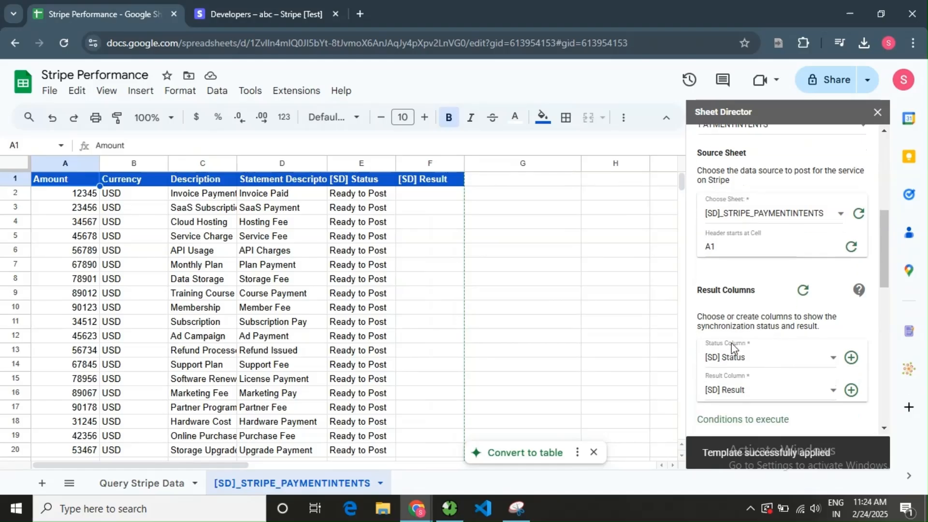
{"action": "scroll", "coordinate": [744, 329], "scroll_direction": "down", "scroll_amount": 5}
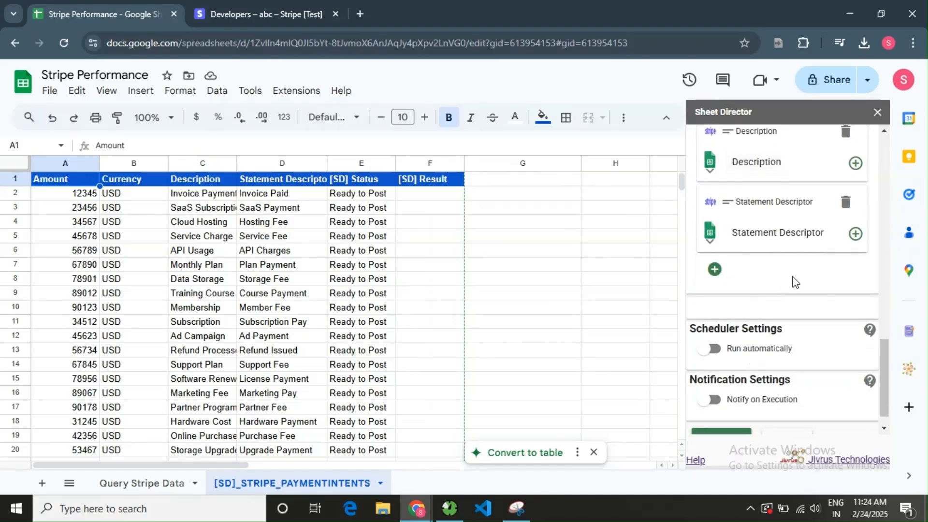
{"action": "scroll", "coordinate": [800, 324], "scroll_direction": "up", "scroll_amount": 10}
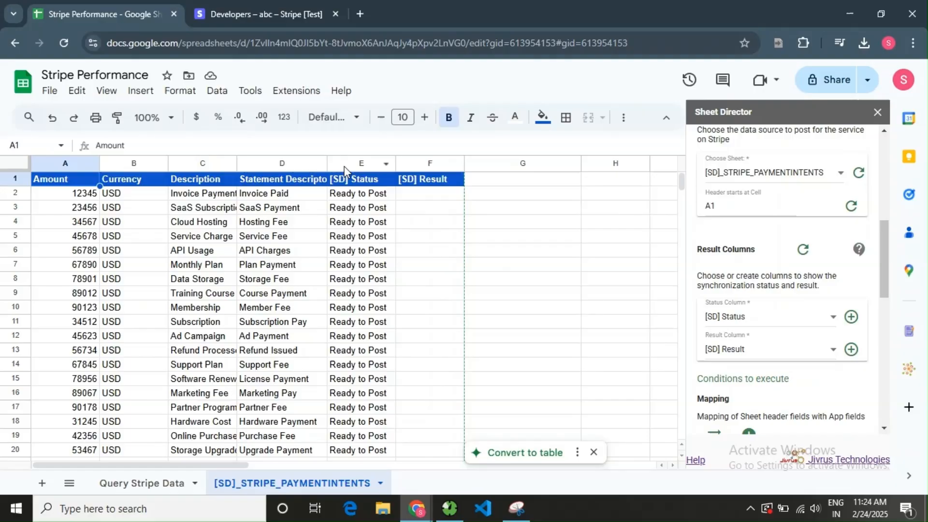
{"action": "left_click", "coordinate": [362, 163]}
{"action": "left_click", "coordinate": [403, 163]}
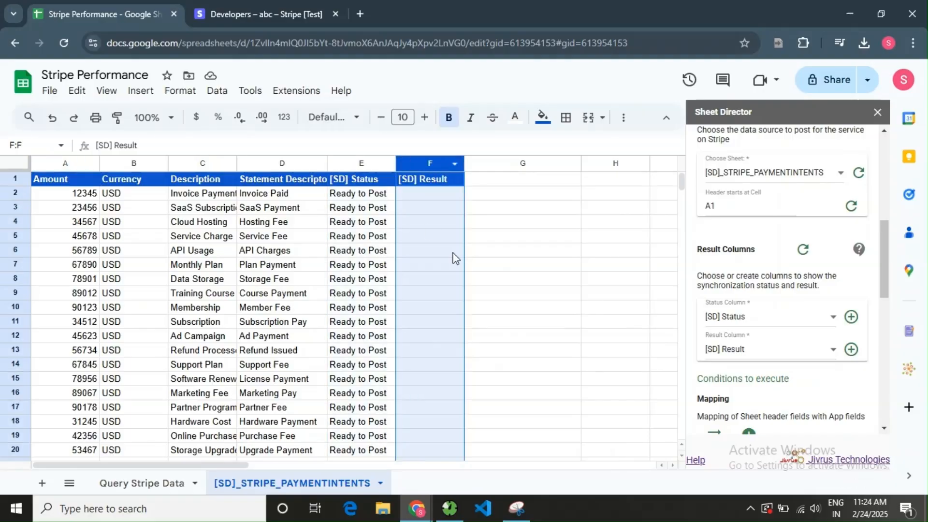
{"action": "left_click", "coordinate": [481, 271]}
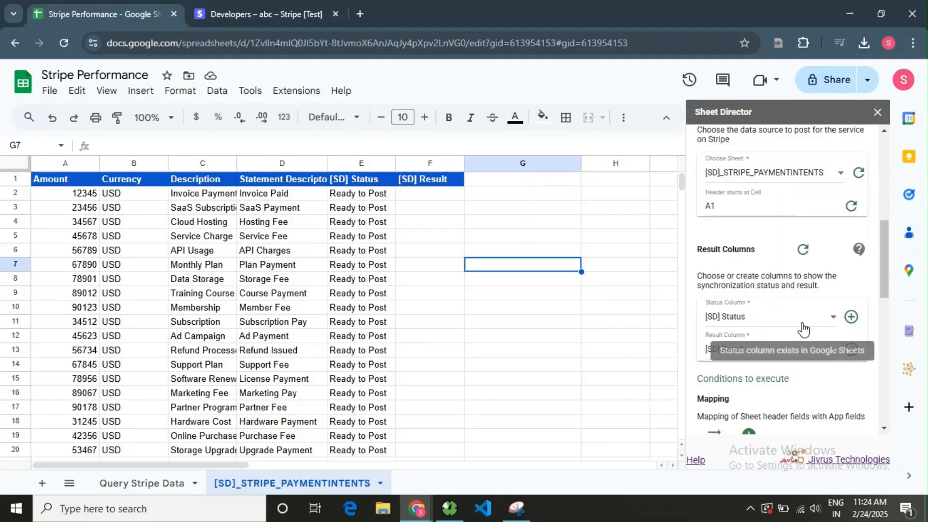
{"action": "left_click", "coordinate": [783, 317]}
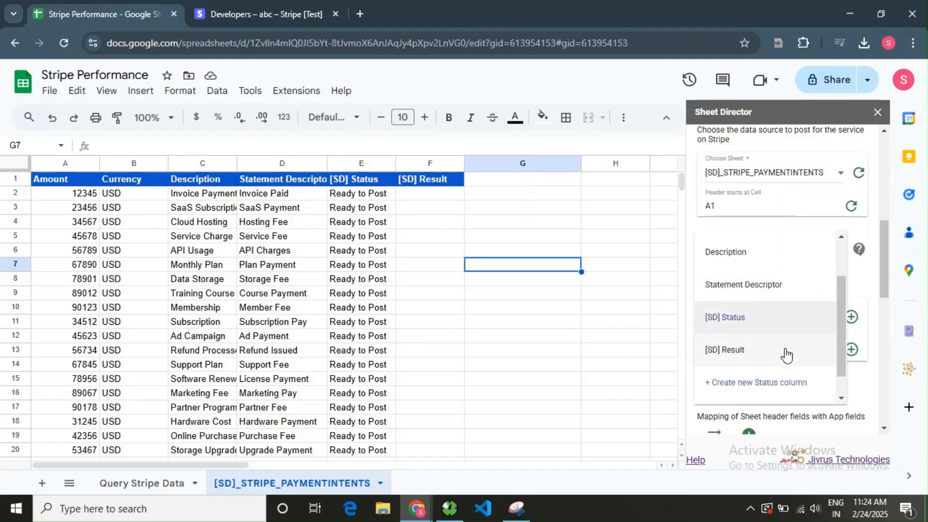
{"action": "left_click", "coordinate": [871, 274]}
- Examine the mapping of Amount, Currency, Description and Statement Descriptor, along with the scheduler and notification settings
{"action": "scroll", "coordinate": [784, 334], "scroll_direction": "down", "scroll_amount": 1}
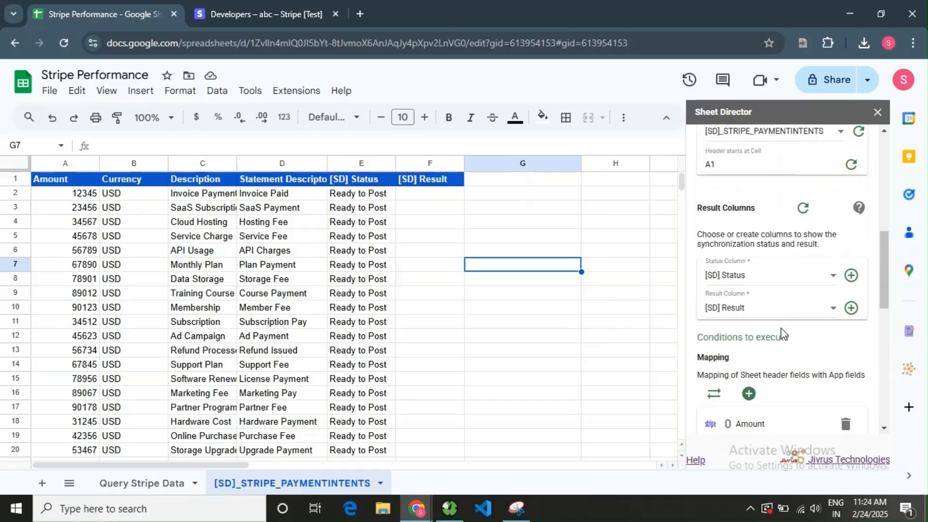
{"action": "scroll", "coordinate": [783, 334], "scroll_direction": "down", "scroll_amount": 6}
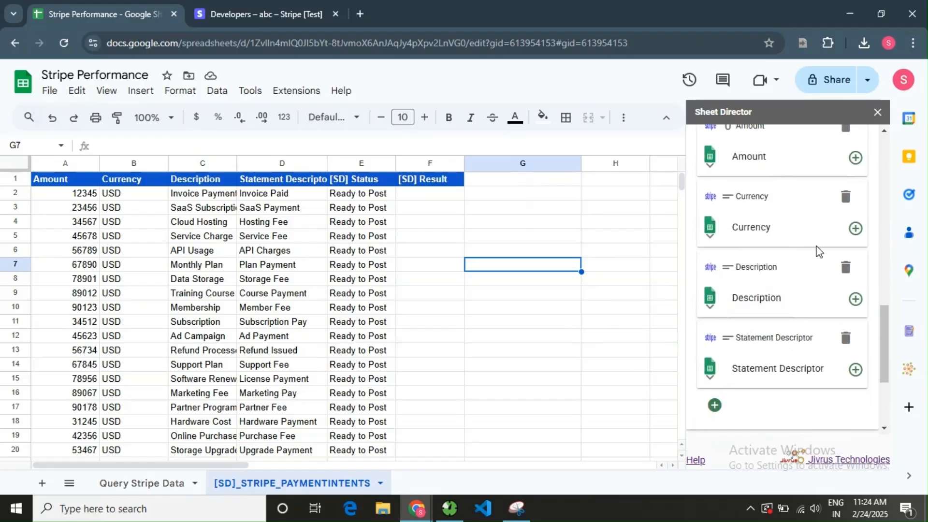
{"action": "scroll", "coordinate": [818, 250], "scroll_direction": "down", "scroll_amount": 2}
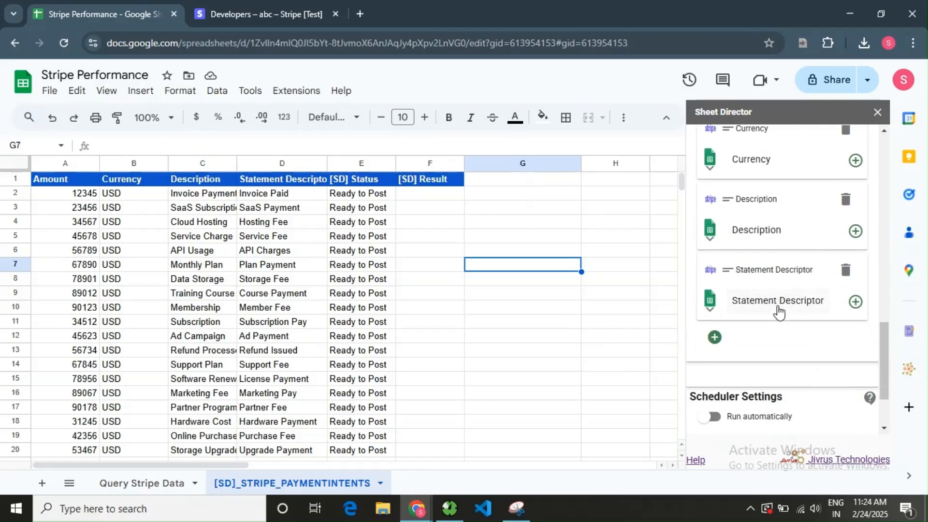
{"action": "left_click", "coordinate": [775, 302]}
{"action": "left_click", "coordinate": [701, 356]}
{"action": "scroll", "coordinate": [762, 343], "scroll_direction": "down", "scroll_amount": 1}
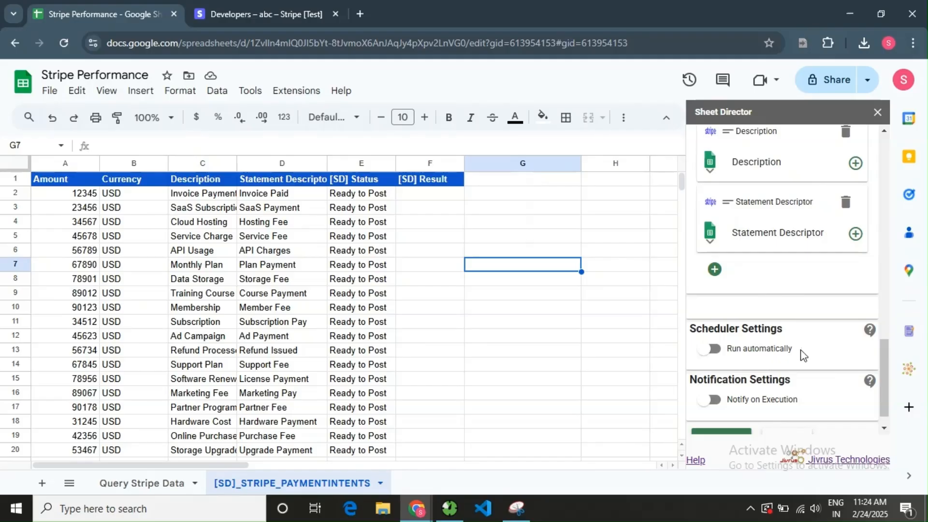
- Execute the Post service and post the ready payment intent records to Stripe
{"action": "scroll", "coordinate": [802, 355], "scroll_direction": "down", "scroll_amount": 1}
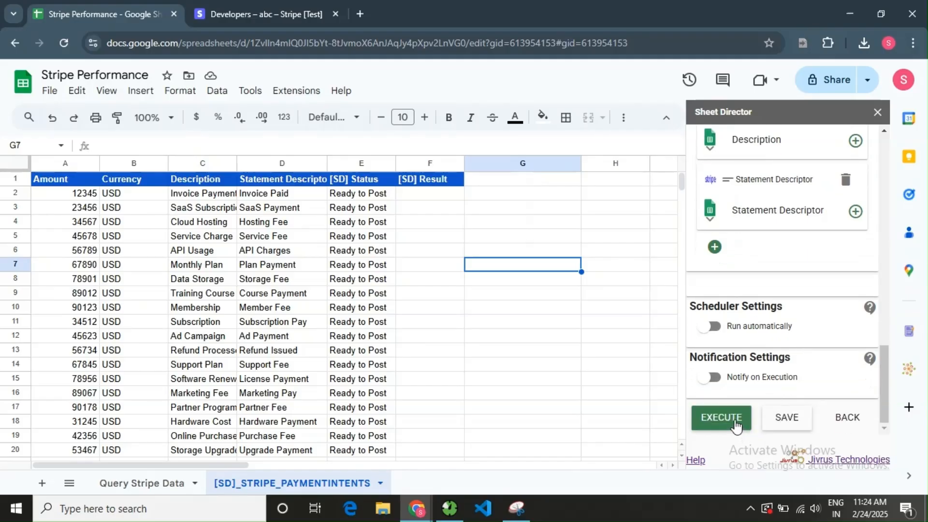
{"action": "left_click", "coordinate": [734, 420]}
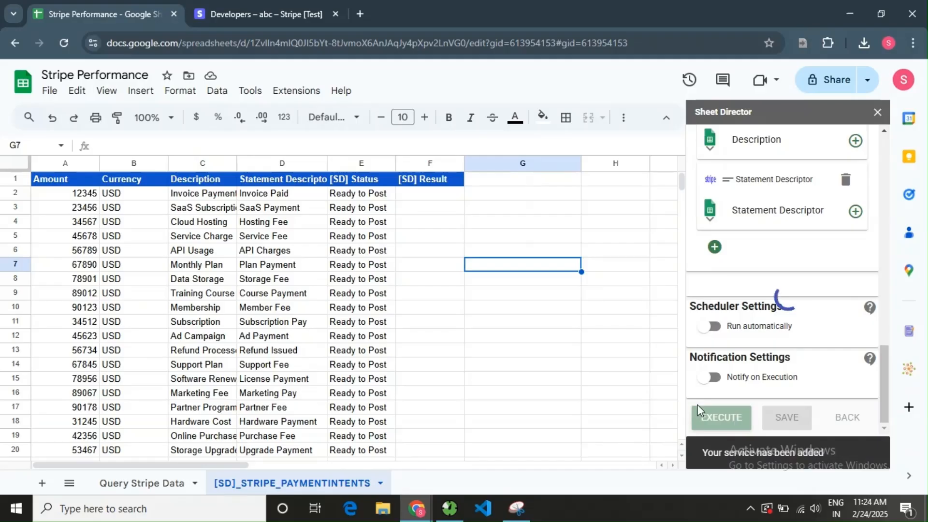
{"action": "left_click", "coordinate": [378, 196]}
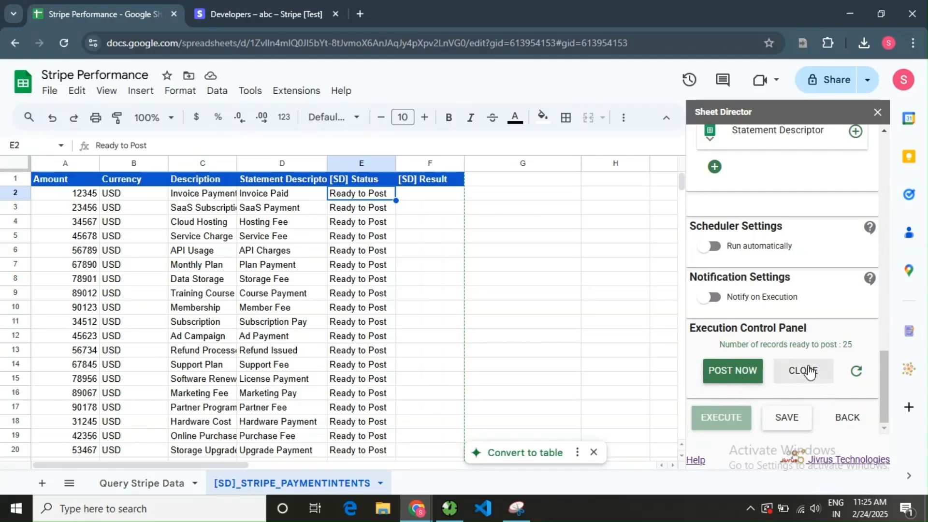
{"action": "left_click", "coordinate": [741, 372]}
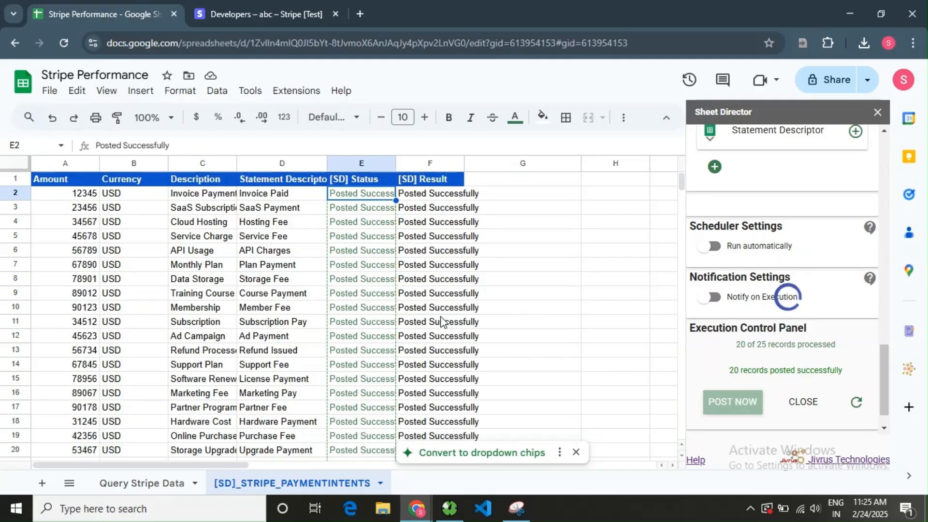
- Check the status and result of every posted row in the sheet, dismissing the dropdown chips suggestion
{"action": "scroll", "coordinate": [442, 321], "scroll_direction": "down", "scroll_amount": 2}
{"action": "left_click", "coordinate": [576, 453]}
{"action": "scroll", "coordinate": [544, 405], "scroll_direction": "down", "scroll_amount": 2}
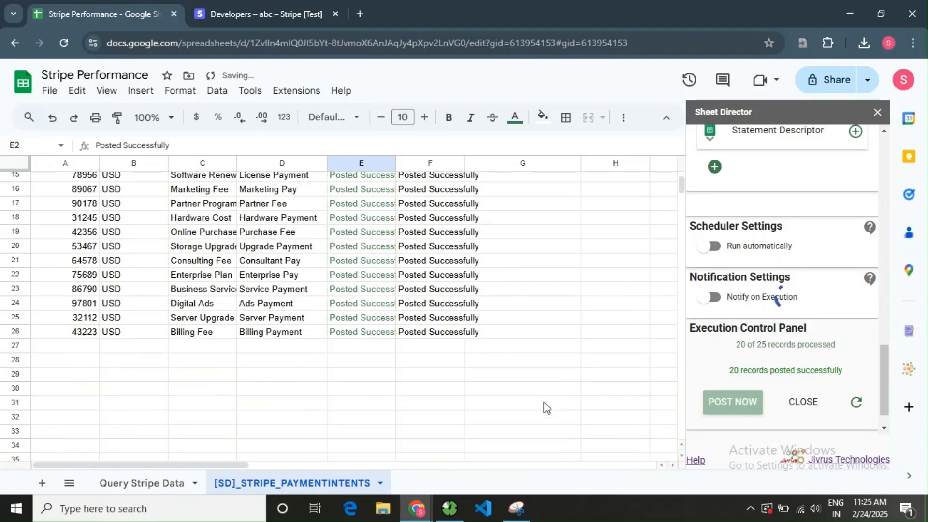
{"action": "scroll", "coordinate": [544, 405], "scroll_direction": "up", "scroll_amount": 3}
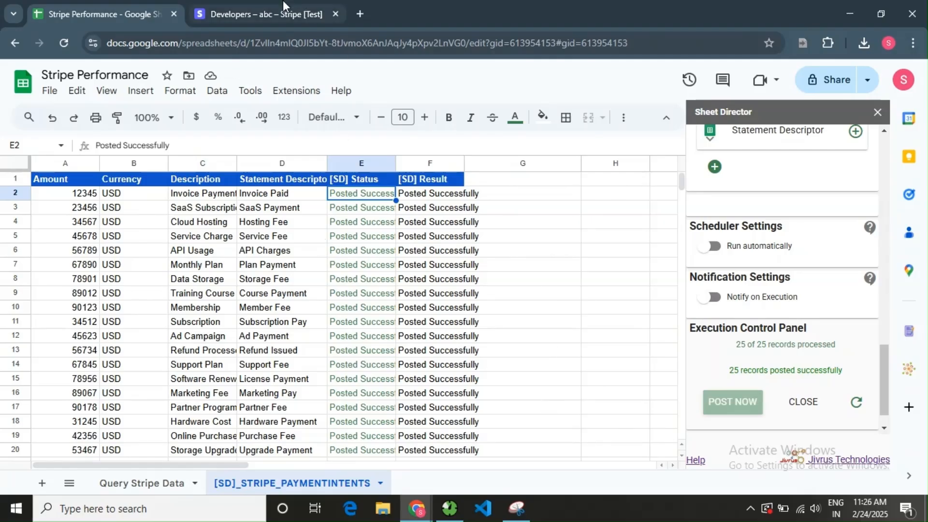
- Switch to the Stripe dashboard, reload the Transactions page and examine the newly posted payments
{"action": "left_click", "coordinate": [265, 13]}
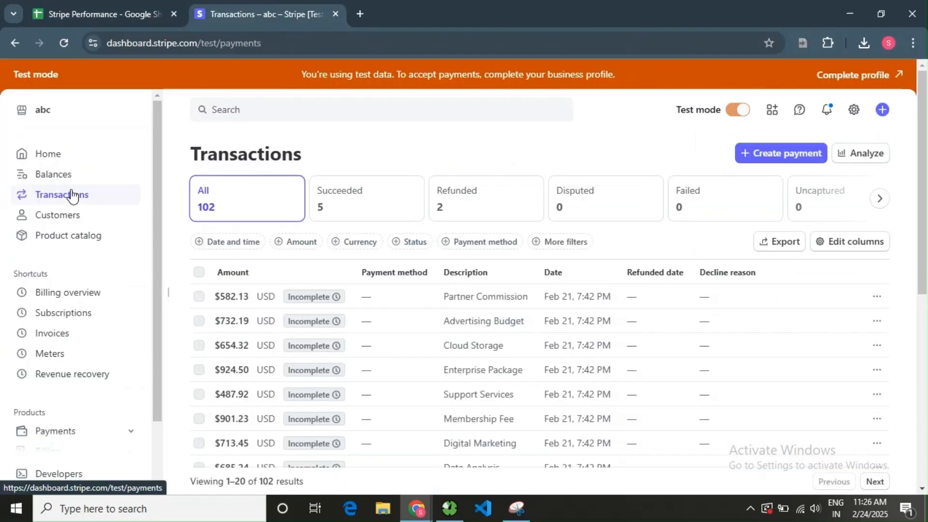
{"action": "left_click", "coordinate": [64, 43]}
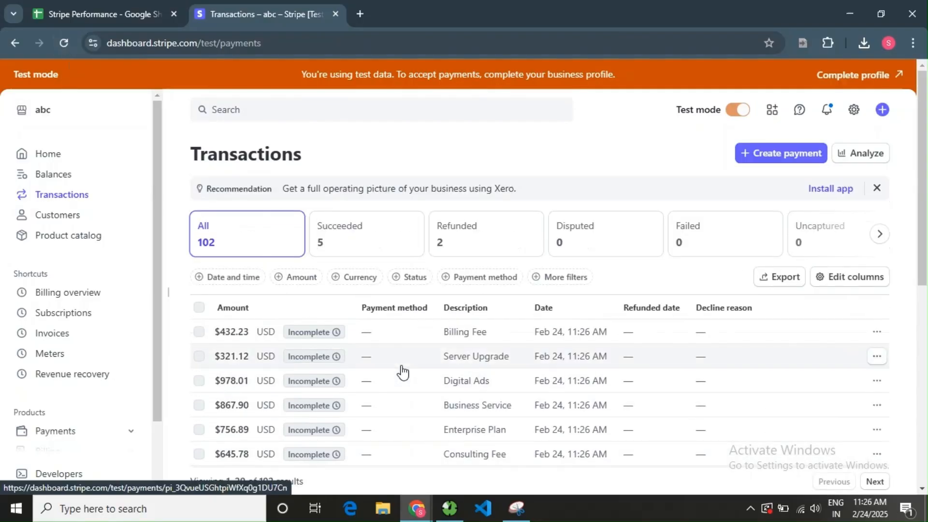
{"action": "scroll", "coordinate": [460, 310], "scroll_direction": "down", "scroll_amount": 3}
{"action": "scroll", "coordinate": [440, 290], "scroll_direction": "down", "scroll_amount": 5}
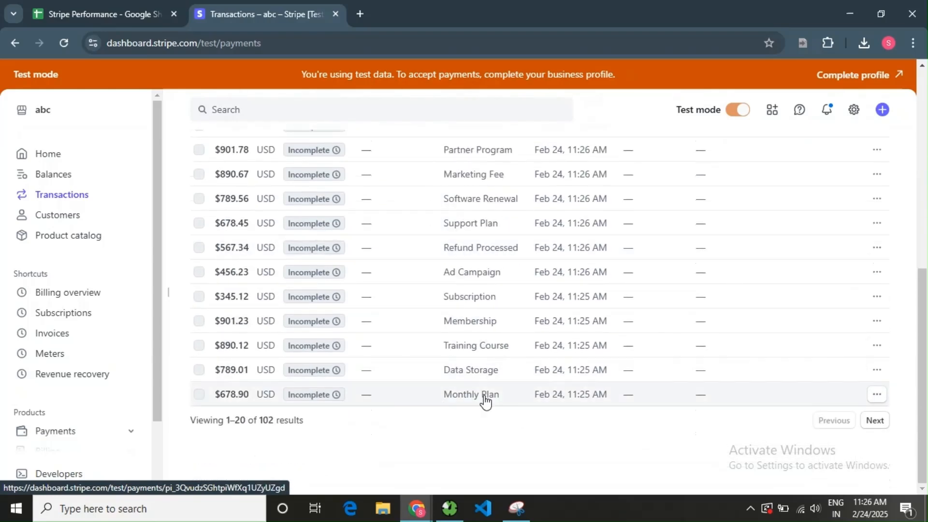
{"action": "scroll", "coordinate": [485, 401], "scroll_direction": "up", "scroll_amount": 8}
- Return to the Stripe Performance spreadsheet and change the service type of Stripe Sync Service to Synchronize
{"action": "left_click", "coordinate": [97, 3]}
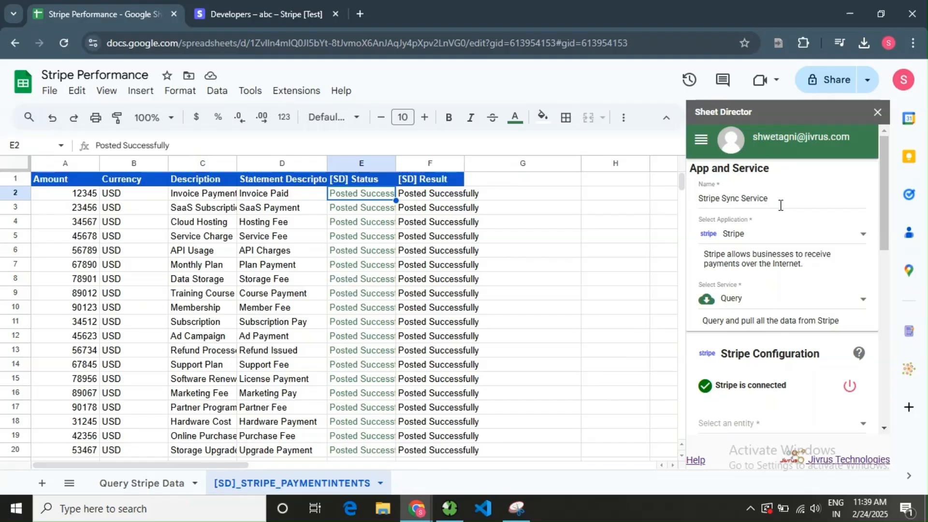
{"action": "triple_click", "coordinate": [769, 193]}
{"action": "left_click", "coordinate": [790, 193]}
{"action": "left_click", "coordinate": [773, 299]}
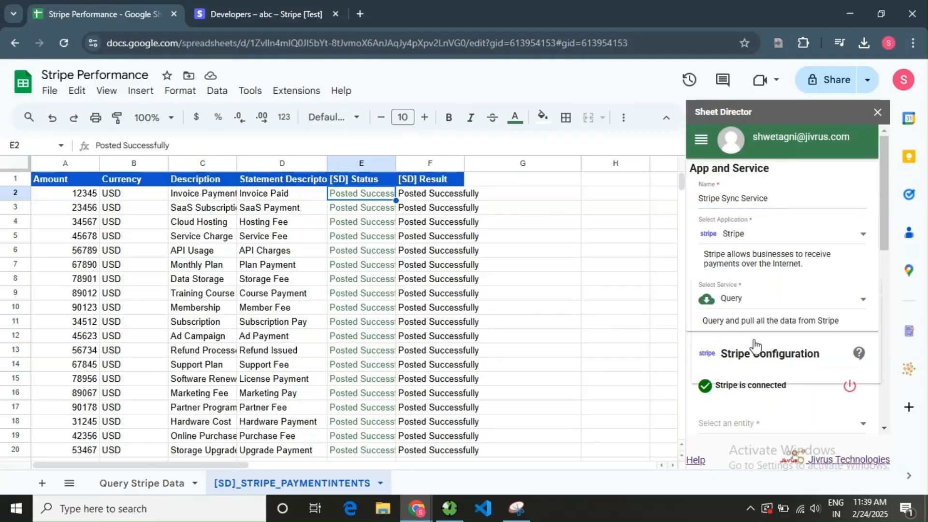
{"action": "left_click", "coordinate": [763, 368]}
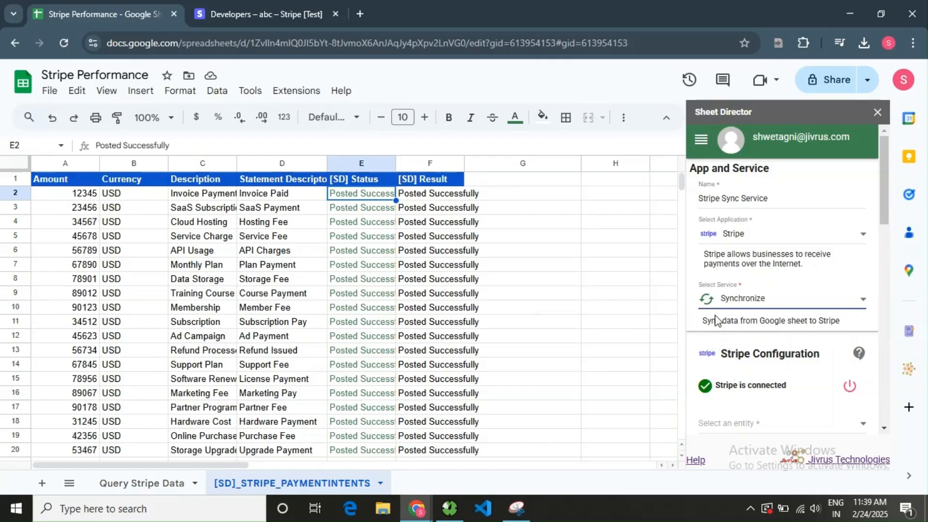
{"action": "left_click_drag", "start_coordinate": [727, 319], "coordinate": [849, 321]}
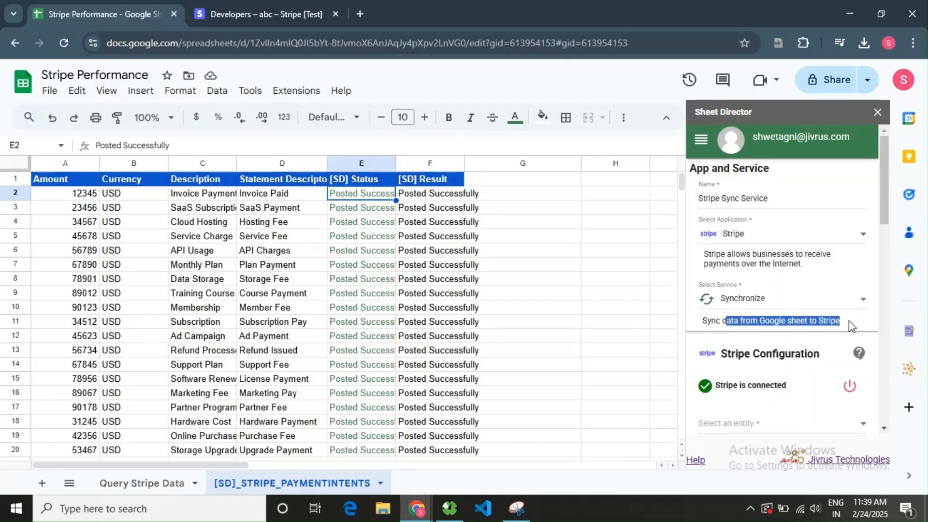
{"action": "left_click", "coordinate": [808, 365]}
- Select PAYMENTINTENTS as the sync entity and pick the fields Id, Amount, Description, Currency and Statement Descriptor
{"action": "left_click", "coordinate": [759, 358]}
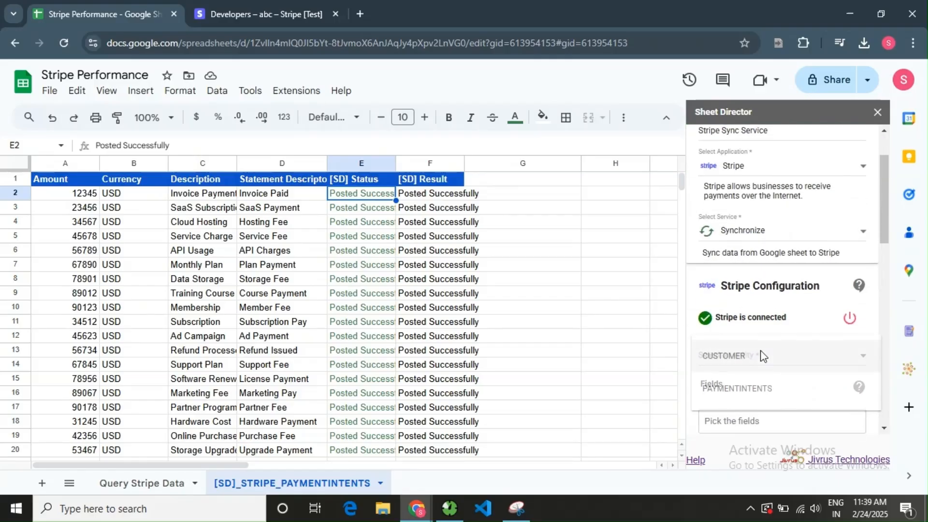
{"action": "left_click", "coordinate": [767, 388]}
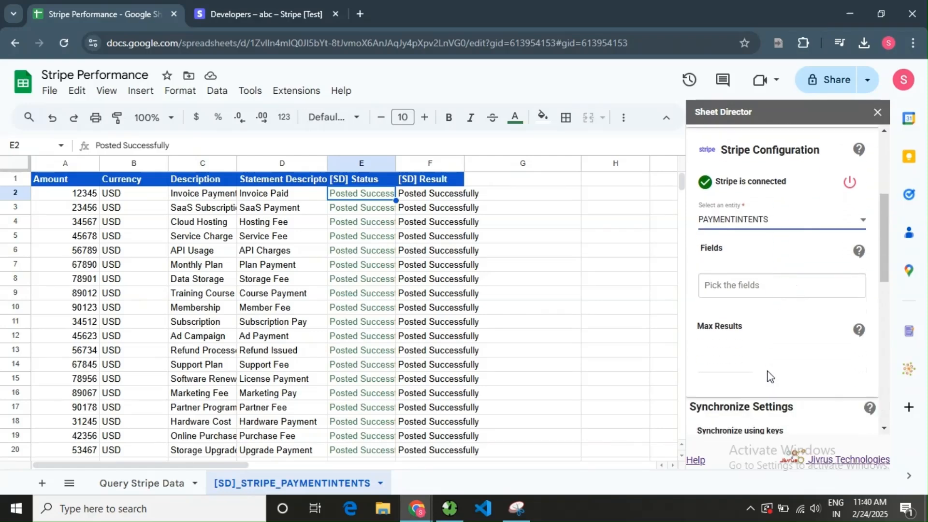
{"action": "left_click", "coordinate": [750, 286]}
{"action": "type", "text": "id"}
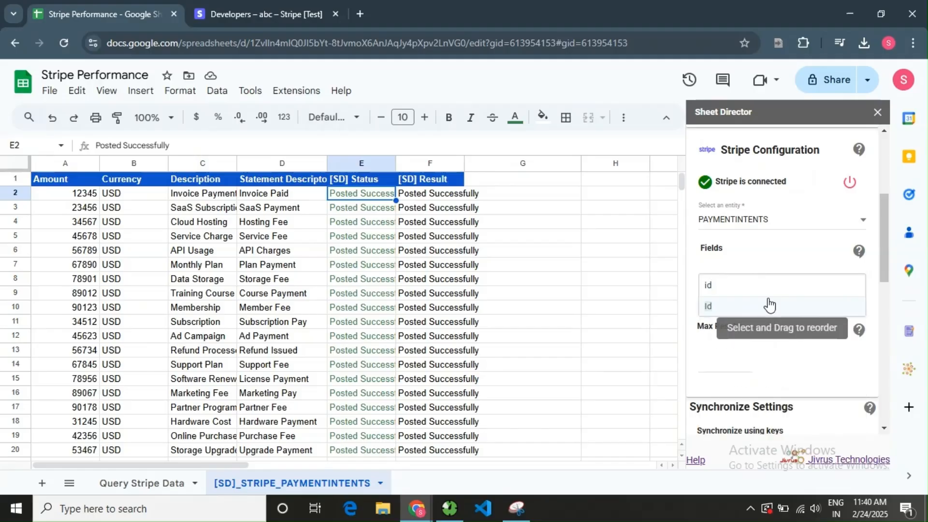
{"action": "left_click", "coordinate": [770, 306]}
{"action": "left_click", "coordinate": [725, 307]}
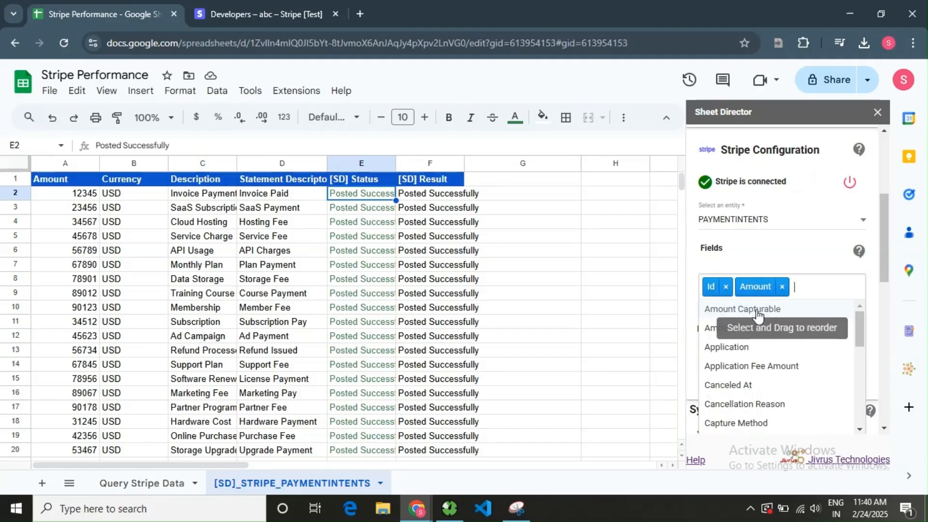
{"action": "type", "text": "desc"}
{"action": "left_click", "coordinate": [728, 308]}
{"action": "type", "text": "cu"}
{"action": "left_click", "coordinate": [725, 321]}
{"action": "type", "text": "st"}
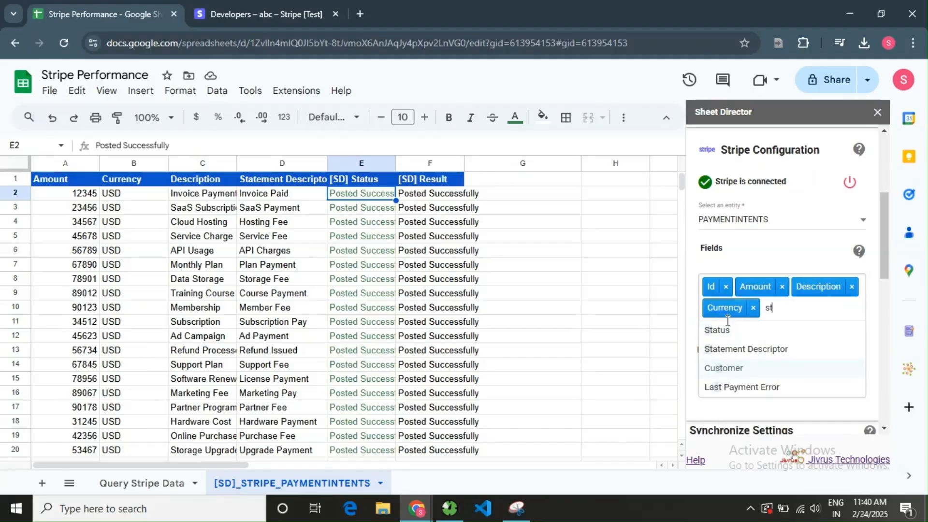
{"action": "left_click", "coordinate": [729, 348]}
{"action": "left_click", "coordinate": [784, 263]}
- Limit the synchronization to a maximum of 25 results
{"action": "scroll", "coordinate": [785, 263], "scroll_direction": "down", "scroll_amount": 2}
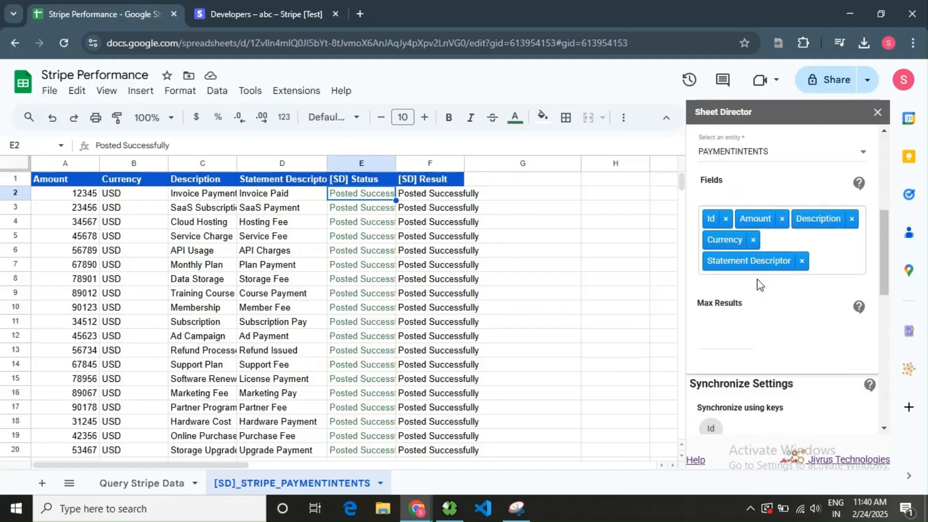
{"action": "left_click", "coordinate": [718, 340]}
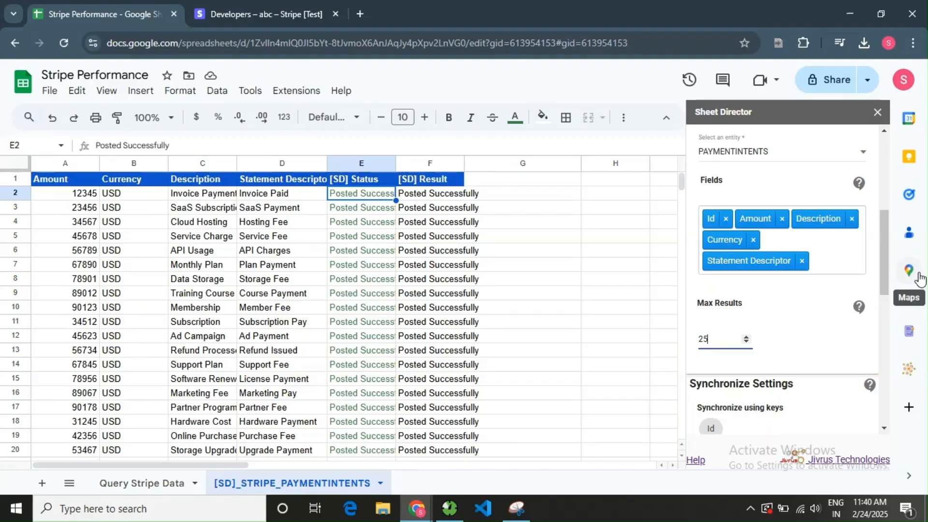
{"action": "scroll", "coordinate": [813, 328], "scroll_direction": "down", "scroll_amount": 4}
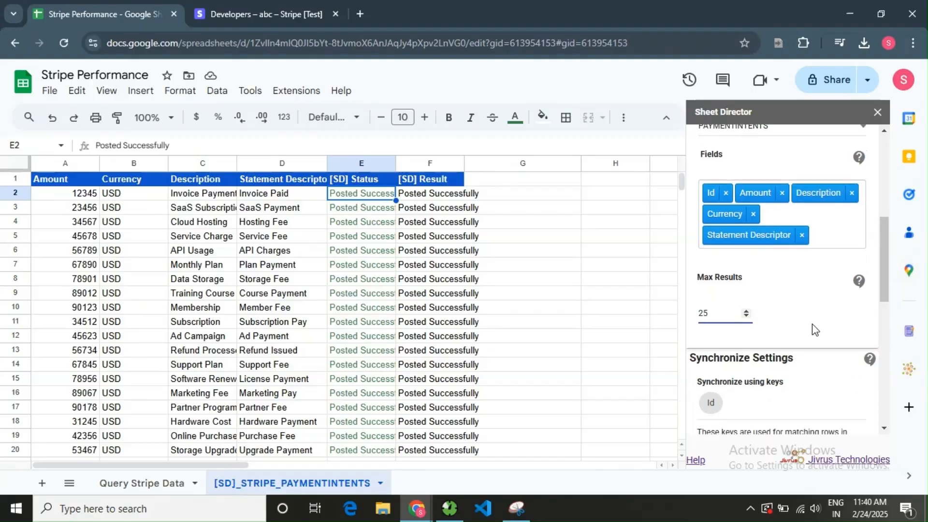
- Review the synchronization key and set conflicts to be resolved with Google Sheet Wins
{"action": "scroll", "coordinate": [814, 328], "scroll_direction": "down", "scroll_amount": 2}
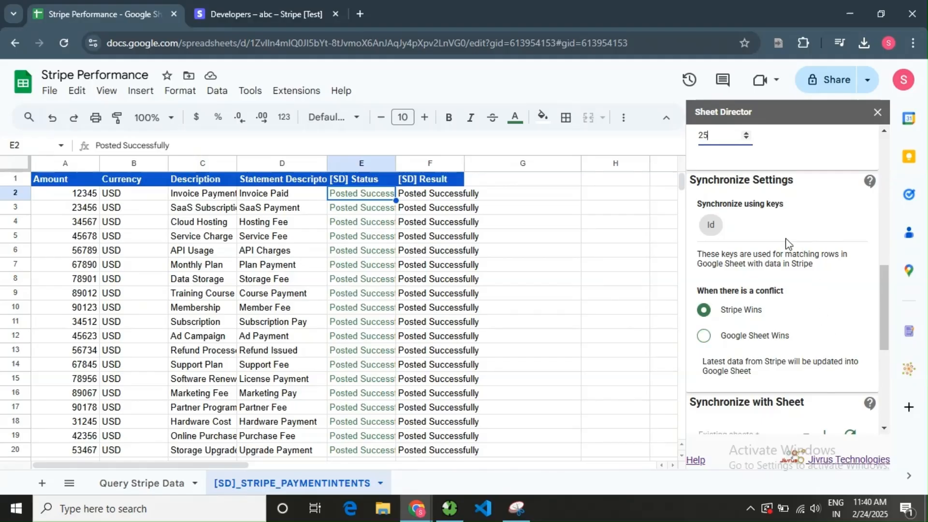
{"action": "scroll", "coordinate": [776, 315], "scroll_direction": "up", "scroll_amount": 5}
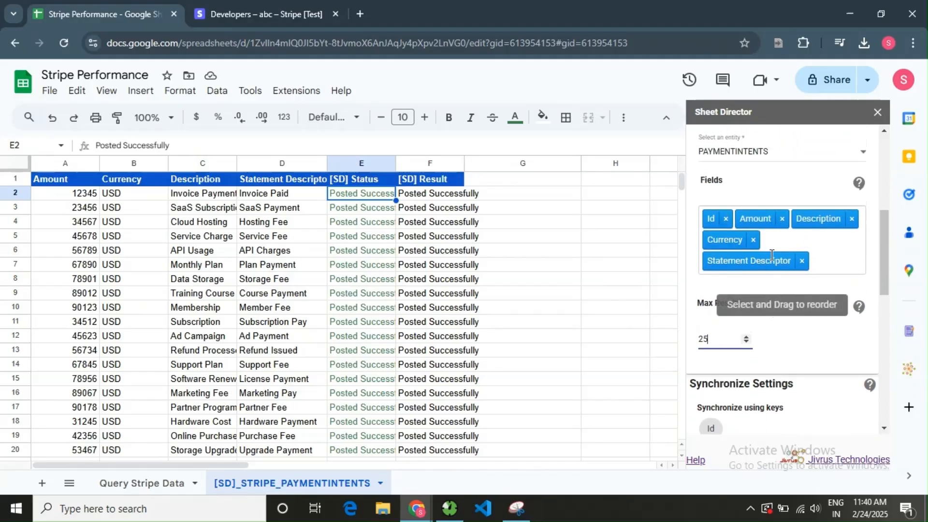
{"action": "scroll", "coordinate": [790, 347], "scroll_direction": "down", "scroll_amount": 5}
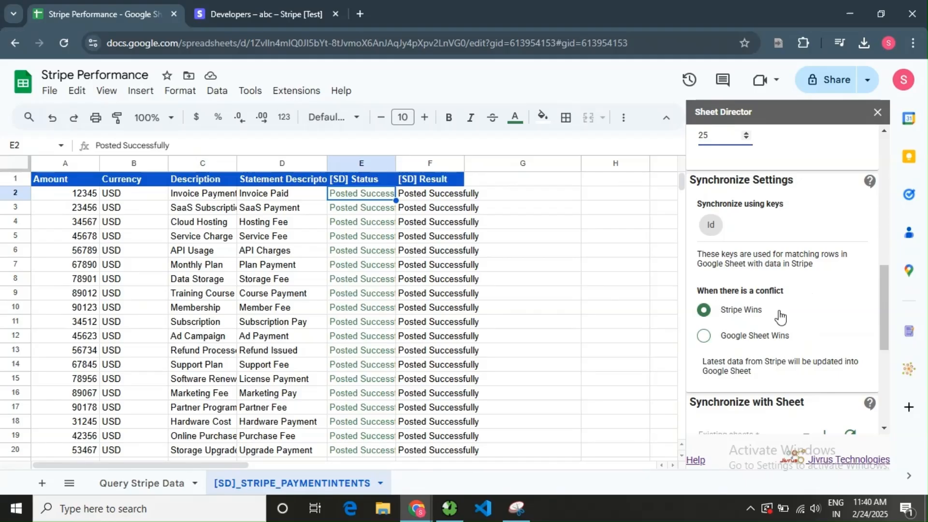
{"action": "left_click", "coordinate": [774, 338]}
{"action": "left_click", "coordinate": [782, 339]}
{"action": "left_click", "coordinate": [703, 338]}
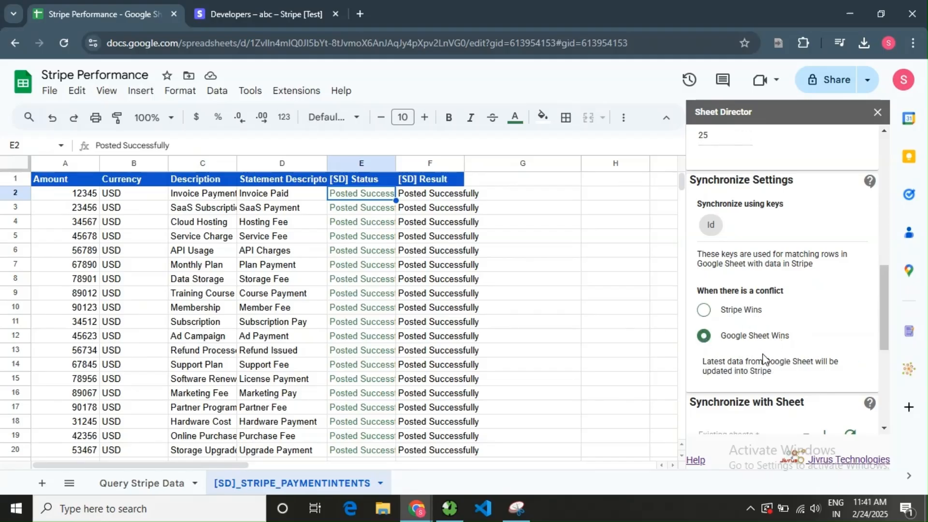
- Compare the explanations of the Stripe Wins and Google Sheet Wins conflict options, ending with Google Sheet Wins selected
{"action": "left_click", "coordinate": [738, 313]}
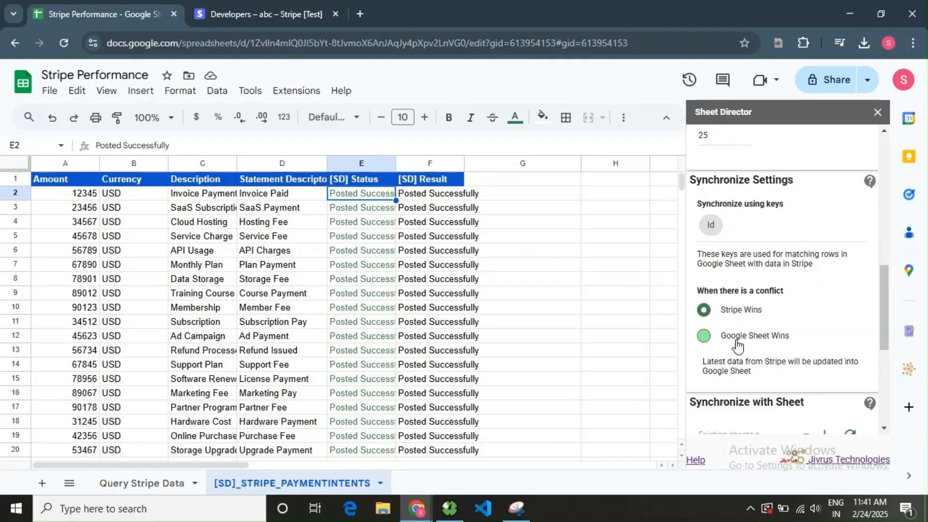
{"action": "left_click_drag", "start_coordinate": [703, 364], "coordinate": [788, 382]}
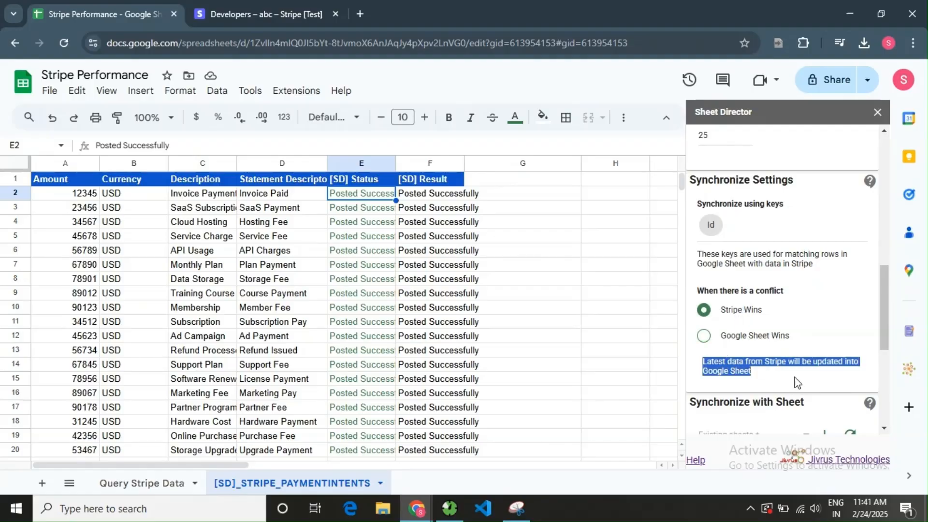
{"action": "left_click", "coordinate": [785, 372]}
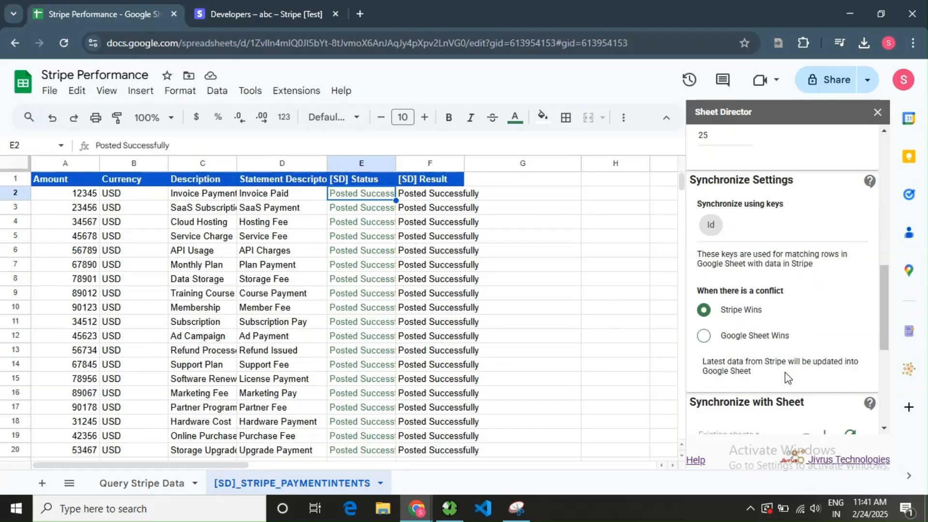
{"action": "left_click", "coordinate": [735, 342]}
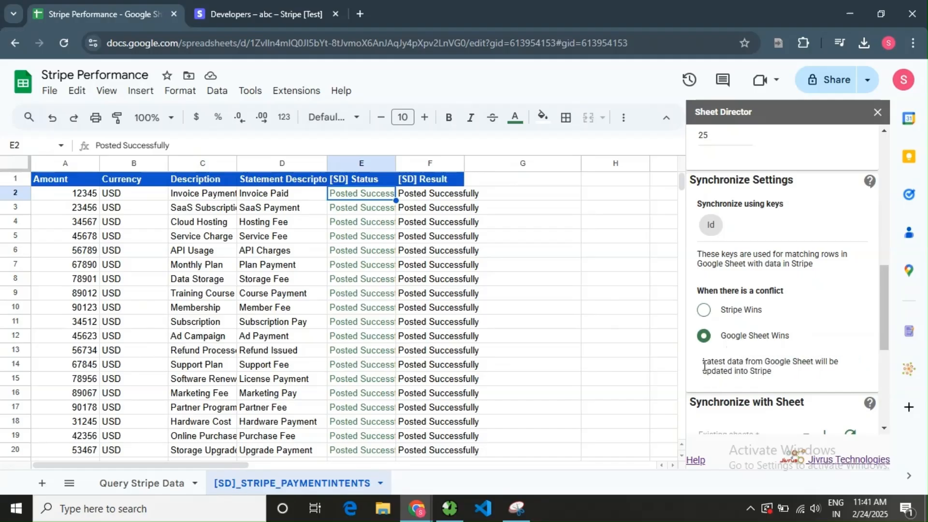
{"action": "left_click_drag", "start_coordinate": [704, 366], "coordinate": [838, 378]}
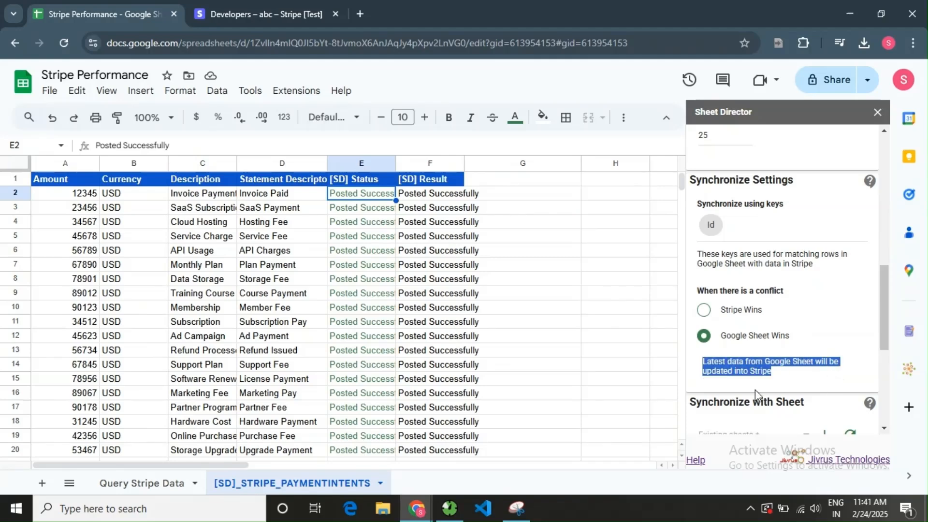
{"action": "left_click", "coordinate": [777, 369]}
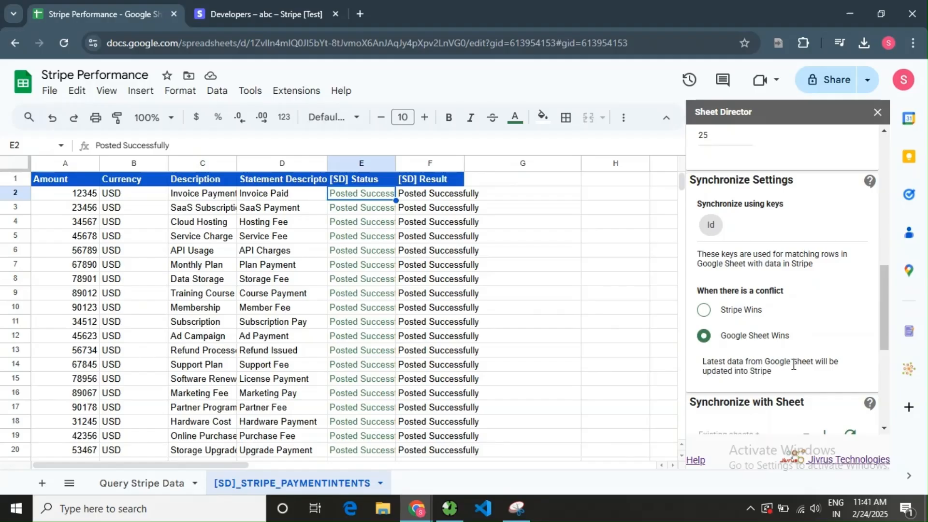
- Add a new sheet to the spreadsheet and rename it Sync Stripe Data
{"action": "scroll", "coordinate": [764, 360], "scroll_direction": "down", "scroll_amount": 3}
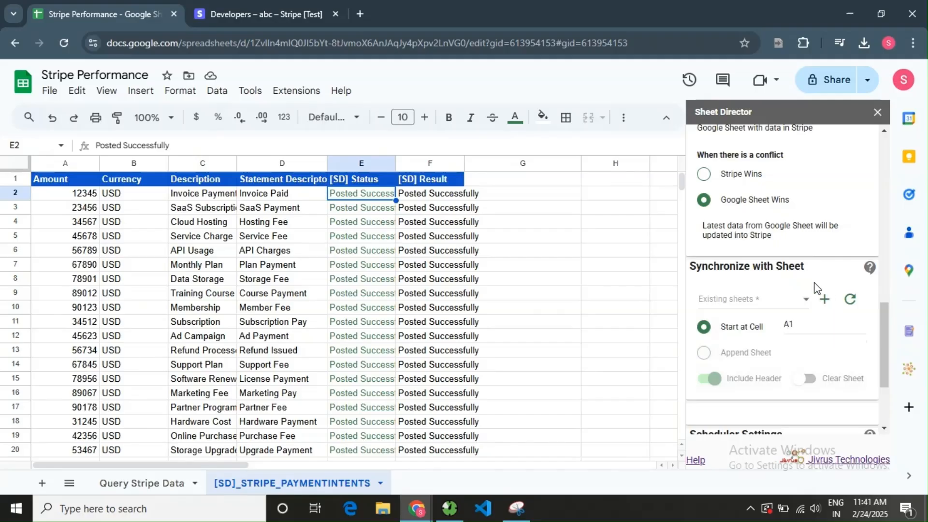
{"action": "left_click", "coordinate": [41, 483]}
{"action": "right_click", "coordinate": [427, 486]}
{"action": "left_click", "coordinate": [437, 313]}
{"action": "type", "text": "Sync St"}
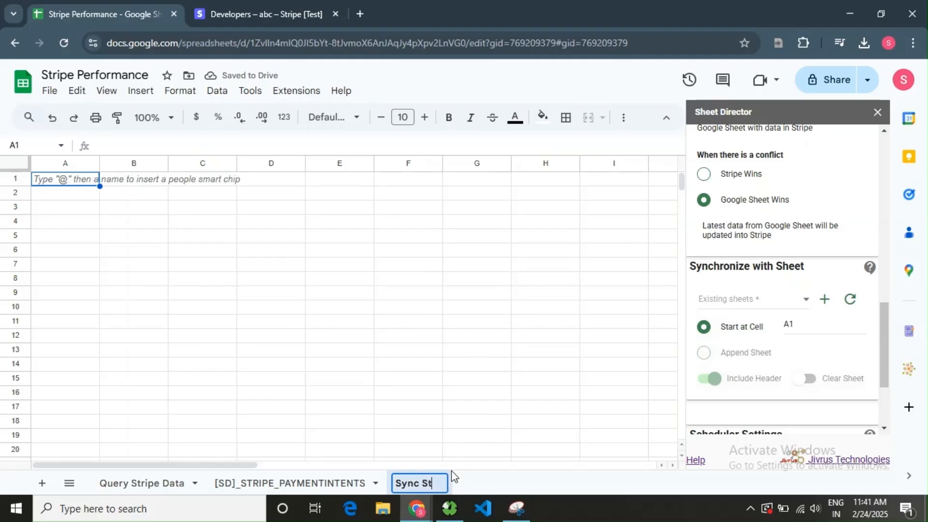
{"action": "type", "text": "ripe Data"}
{"action": "key", "text": "Return"}
- Refresh the list of existing sheets and choose Sync Stripe Data as the synchronization sheet, keeping A1 as the start cell
{"action": "left_click", "coordinate": [851, 299]}
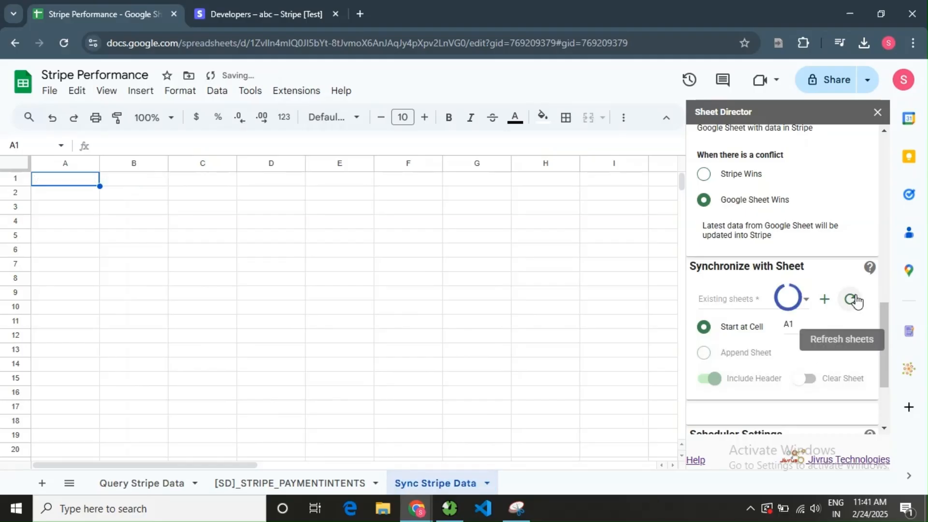
{"action": "left_click", "coordinate": [749, 302]}
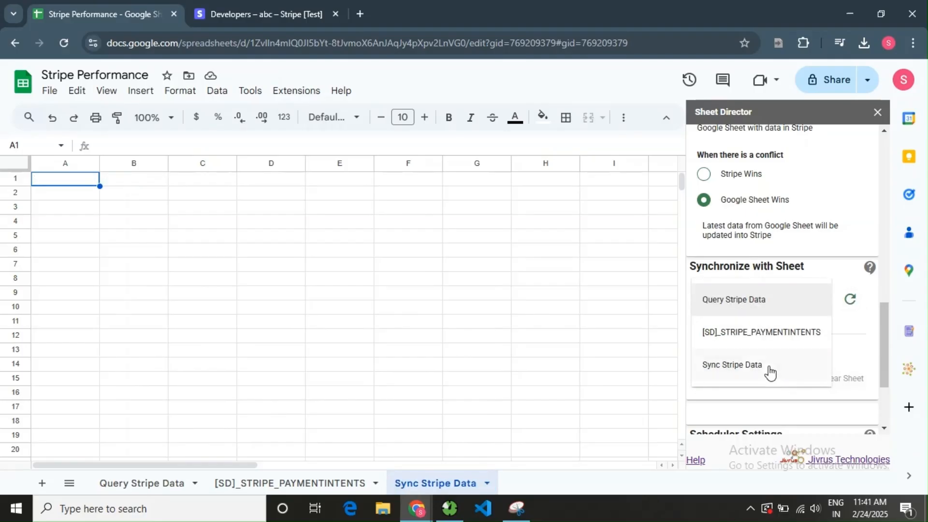
{"action": "left_click", "coordinate": [768, 370]}
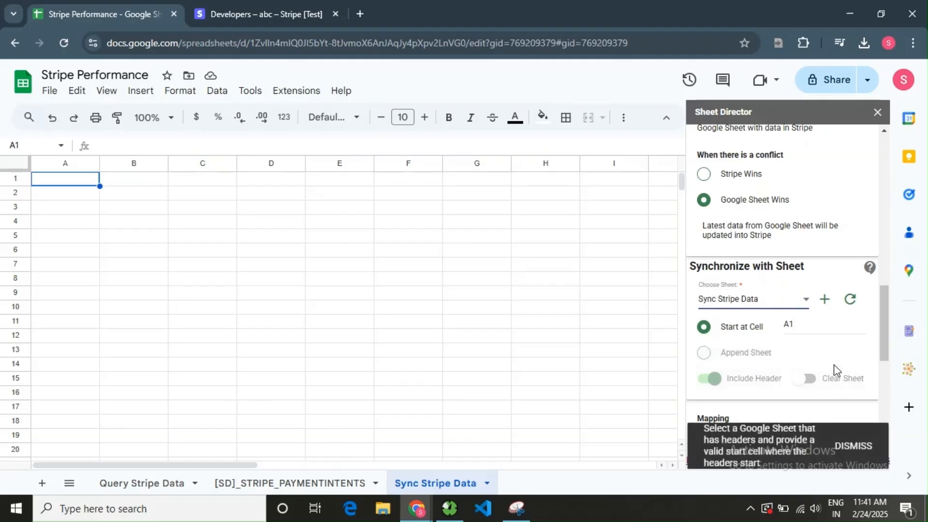
{"action": "left_click", "coordinate": [813, 320]}
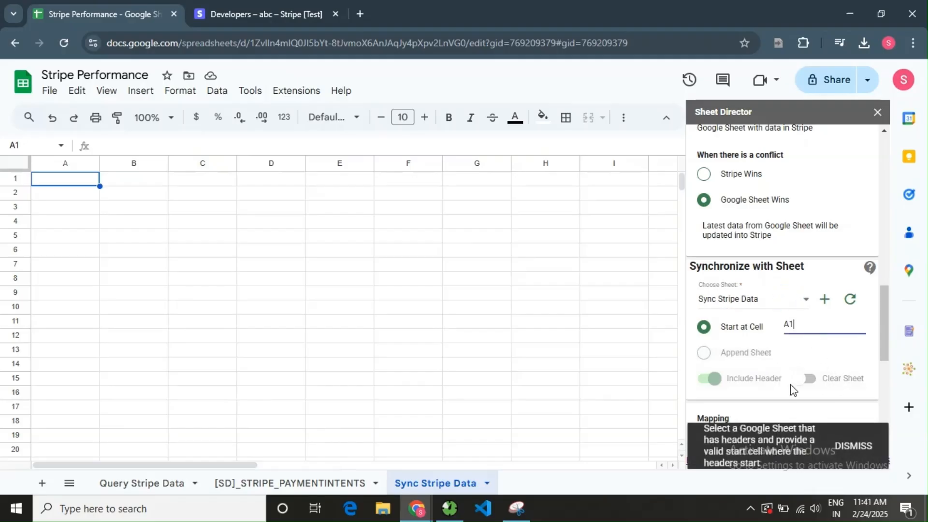
{"action": "left_click", "coordinate": [853, 443]}
- Execute the synchronization service and get the Stripe records into the empty sheet first
{"action": "scroll", "coordinate": [831, 367], "scroll_direction": "down", "scroll_amount": 5}
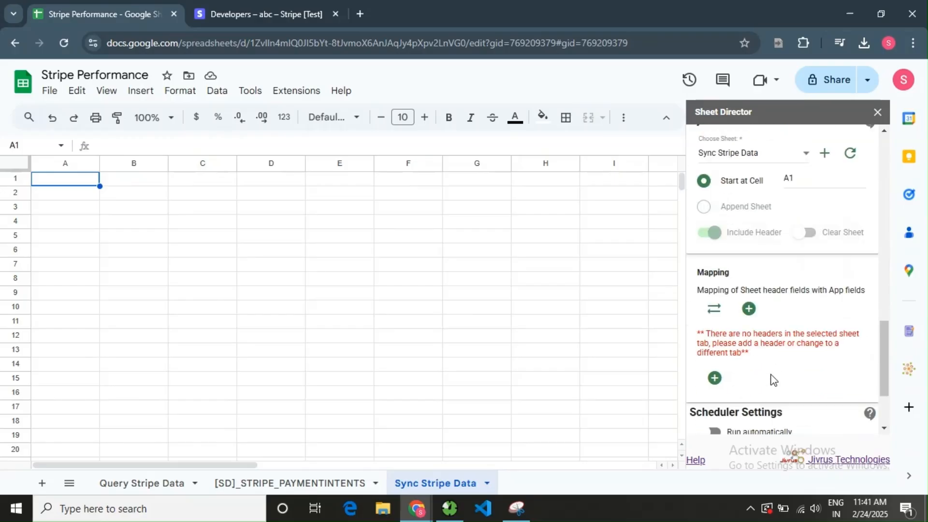
{"action": "left_click", "coordinate": [731, 416]}
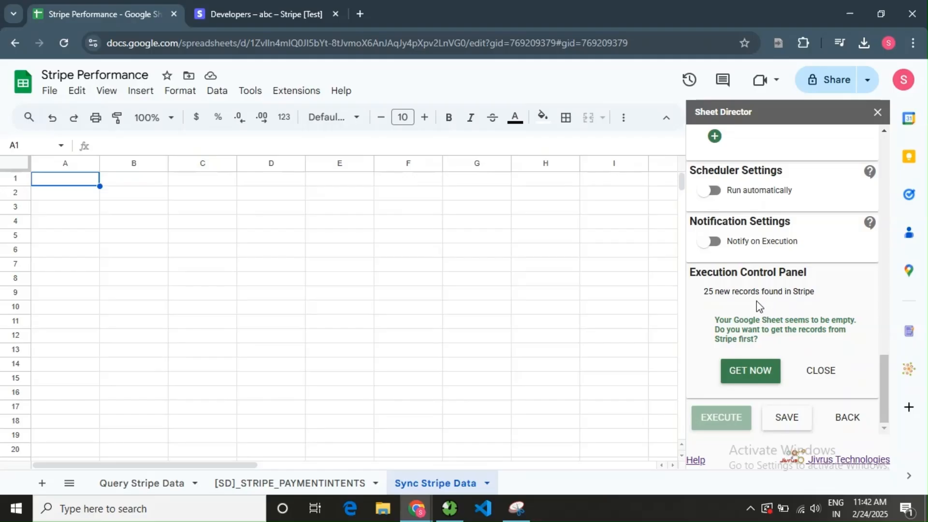
{"action": "left_click_drag", "start_coordinate": [715, 320], "coordinate": [863, 342]}
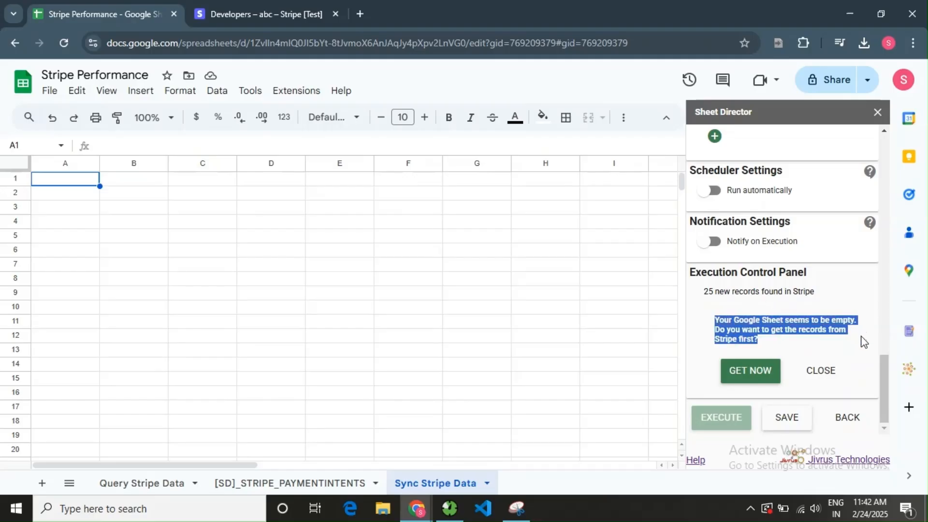
{"action": "left_click", "coordinate": [818, 343]}
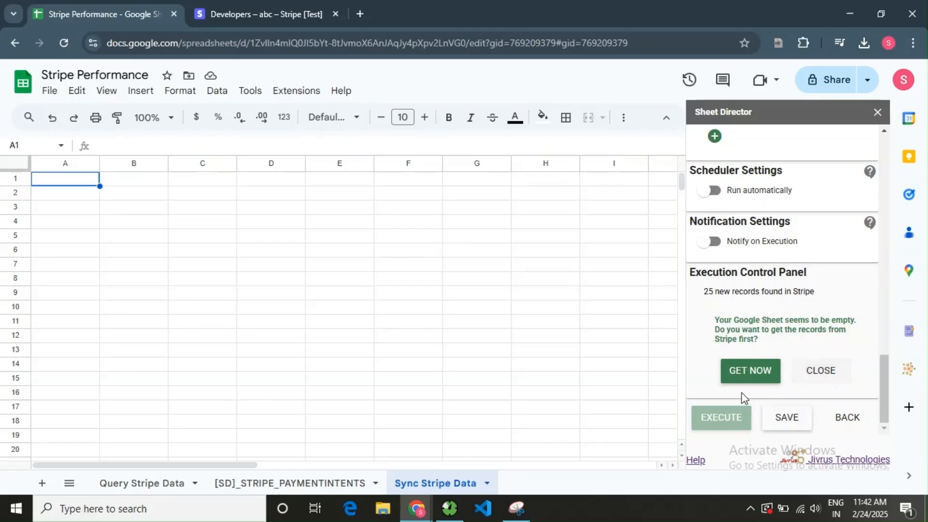
{"action": "left_click", "coordinate": [747, 379]}
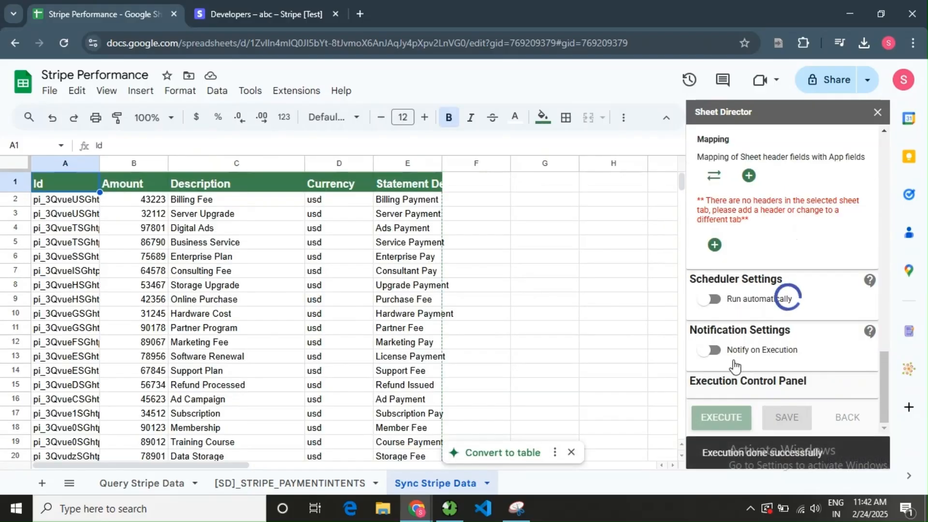
- Accept the intelligent mapping of the sheet headers to the Stripe fields and review the mapped pairs
{"action": "scroll", "coordinate": [802, 321], "scroll_direction": "up", "scroll_amount": 3}
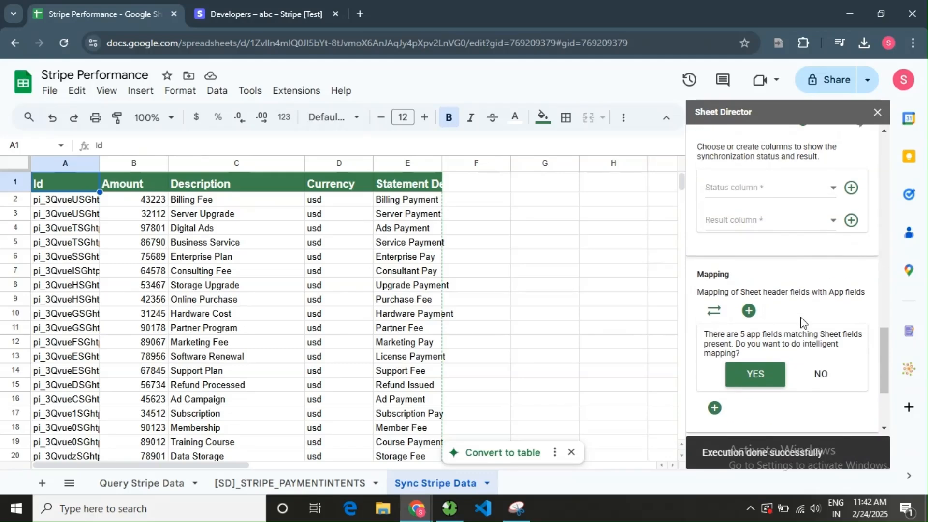
{"action": "scroll", "coordinate": [802, 321], "scroll_direction": "down", "scroll_amount": 2}
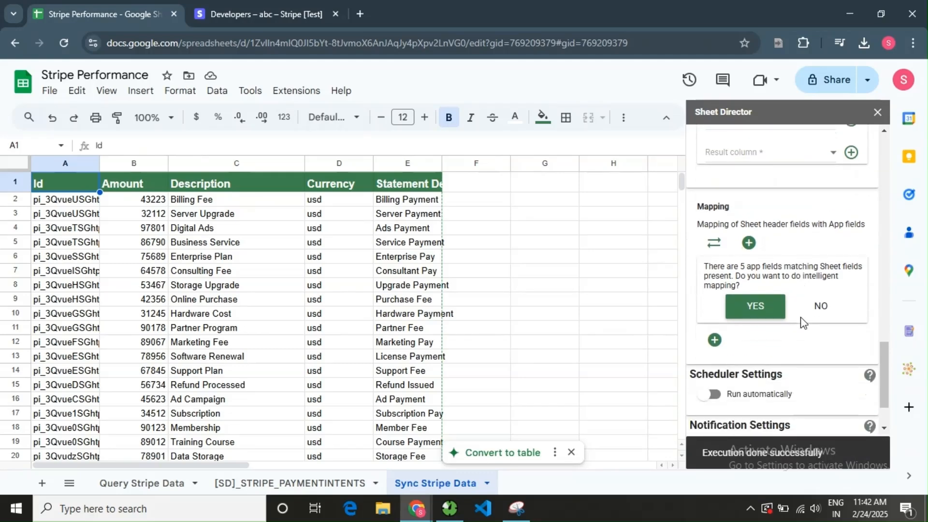
{"action": "left_click", "coordinate": [571, 452]}
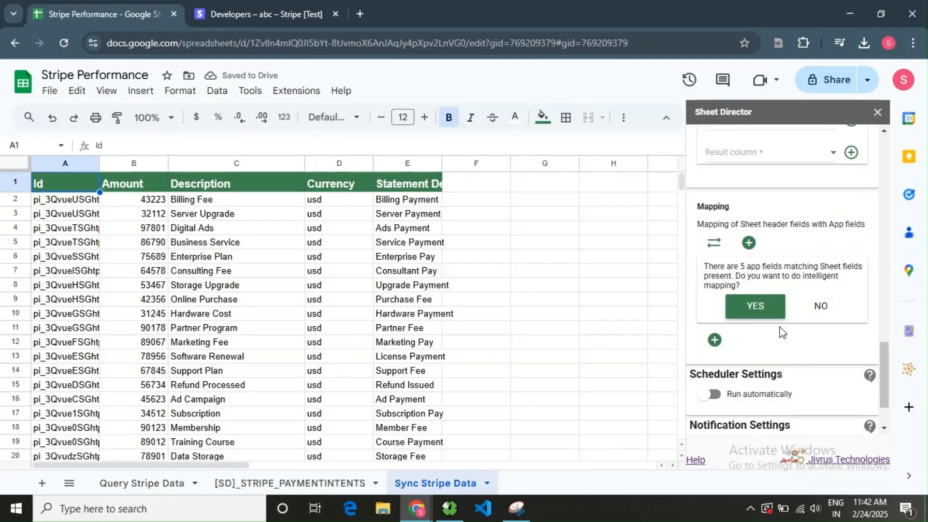
{"action": "left_click", "coordinate": [742, 310]}
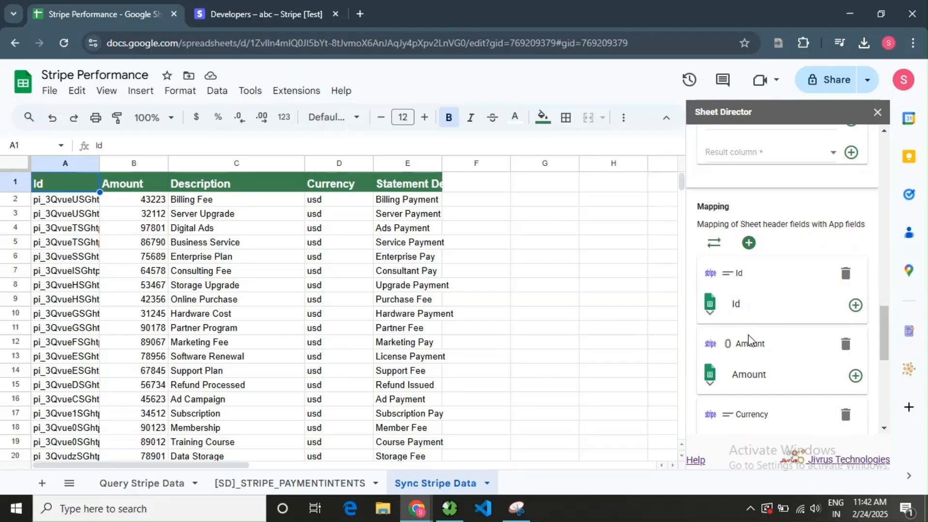
{"action": "scroll", "coordinate": [748, 338], "scroll_direction": "down", "scroll_amount": 2}
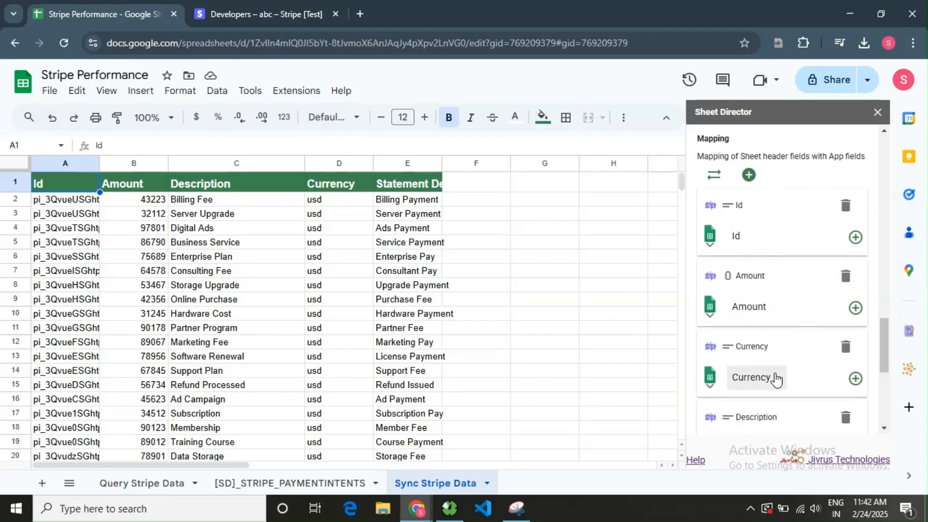
{"action": "scroll", "coordinate": [774, 379], "scroll_direction": "up", "scroll_amount": 2}
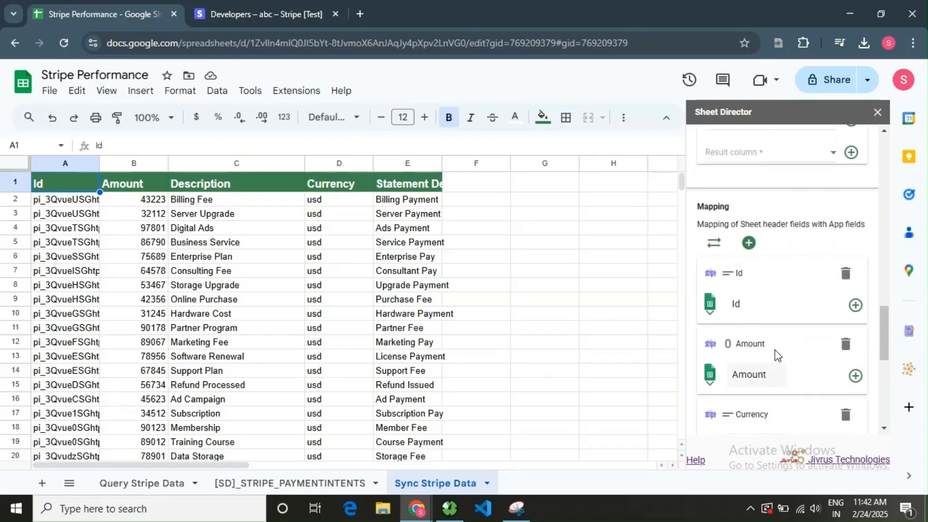
{"action": "left_click", "coordinate": [774, 304]}
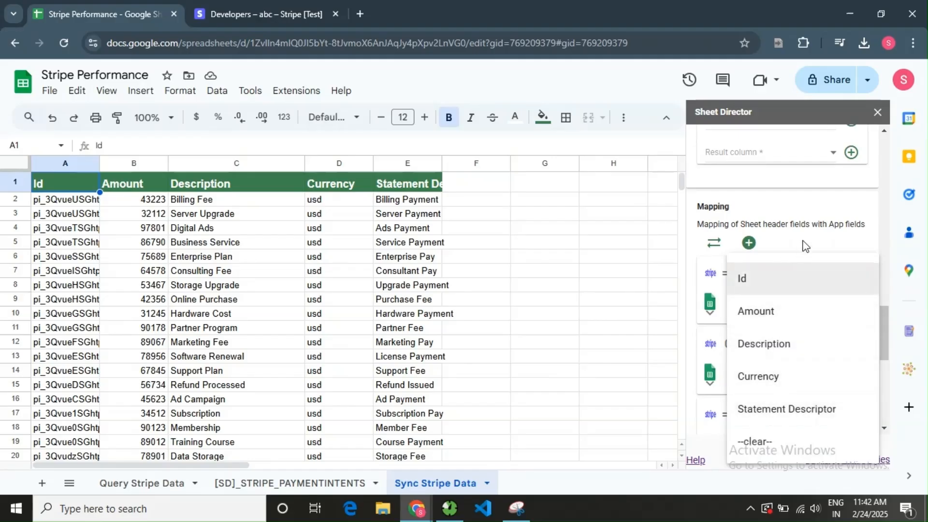
{"action": "left_click", "coordinate": [804, 237]}
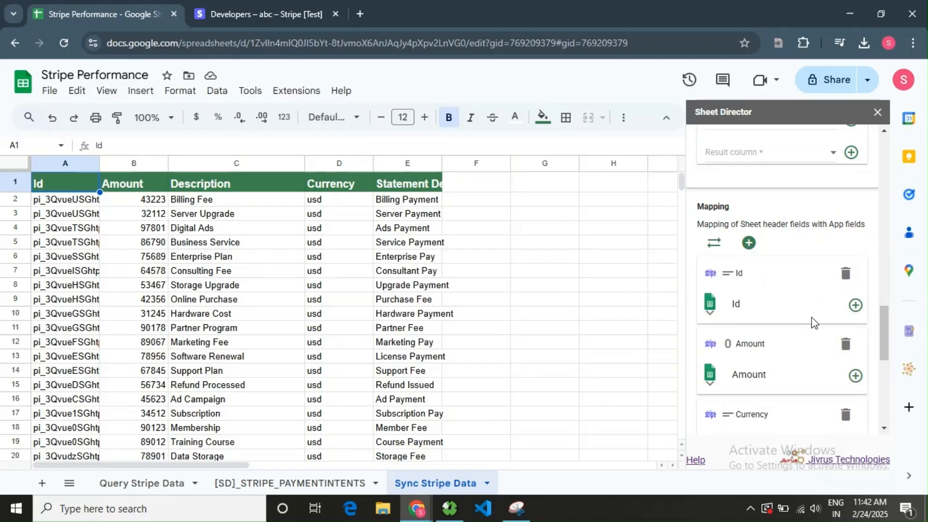
- Create new status and result columns in the sheet for the synchronization outcome
{"action": "scroll", "coordinate": [813, 323], "scroll_direction": "up", "scroll_amount": 4}
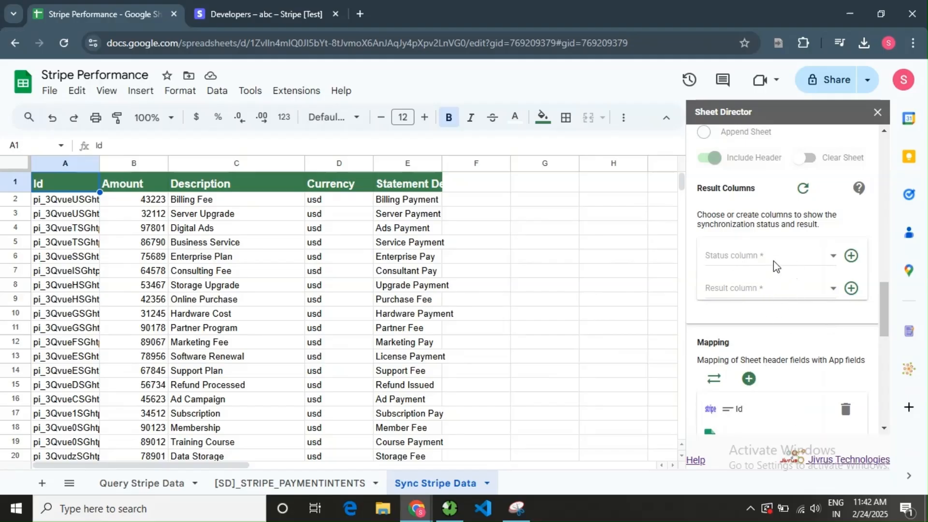
{"action": "left_click", "coordinate": [851, 256]}
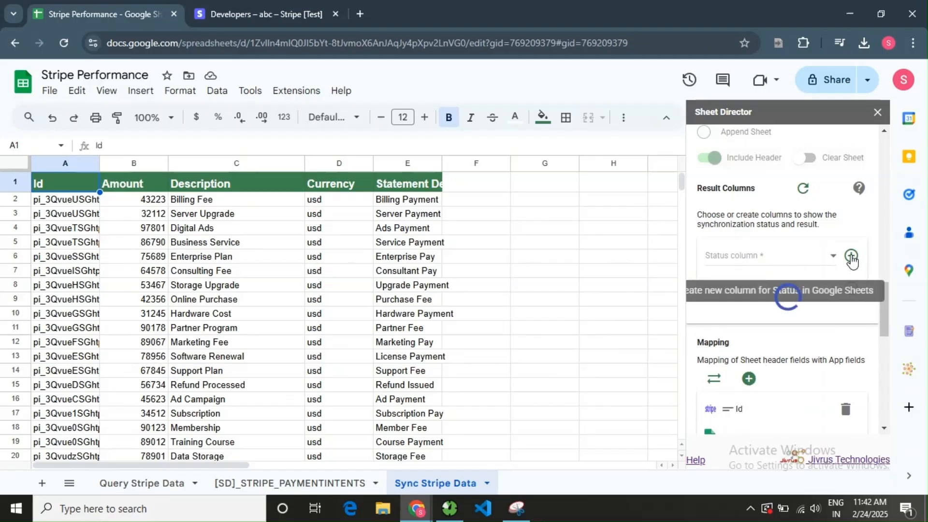
{"action": "left_click", "coordinate": [851, 291]}
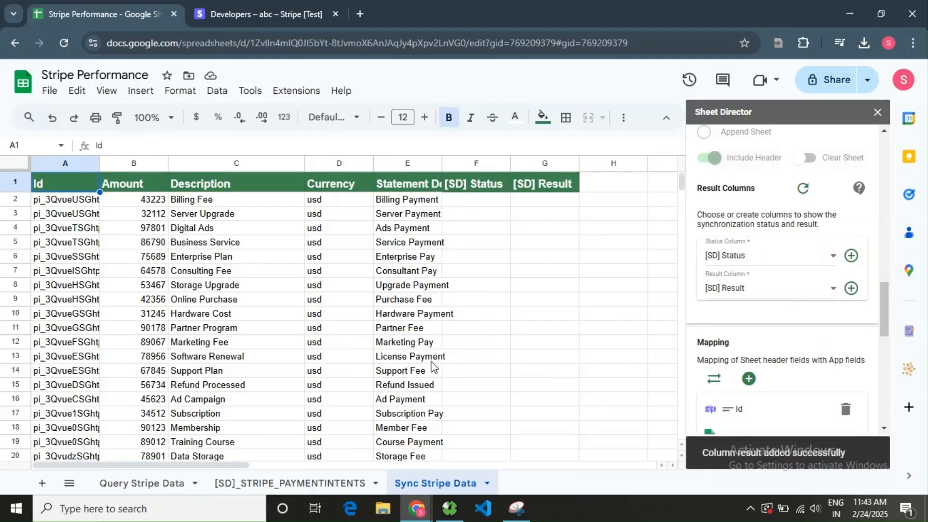
- In row 2 of Sync Stripe Data, set the amount to 50000 and the description to Membership Fees
{"action": "scroll", "coordinate": [415, 370], "scroll_direction": "down", "scroll_amount": 2}
{"action": "scroll", "coordinate": [394, 375], "scroll_direction": "up", "scroll_amount": 2}
{"action": "scroll", "coordinate": [140, 212], "scroll_direction": "down", "scroll_amount": 3}
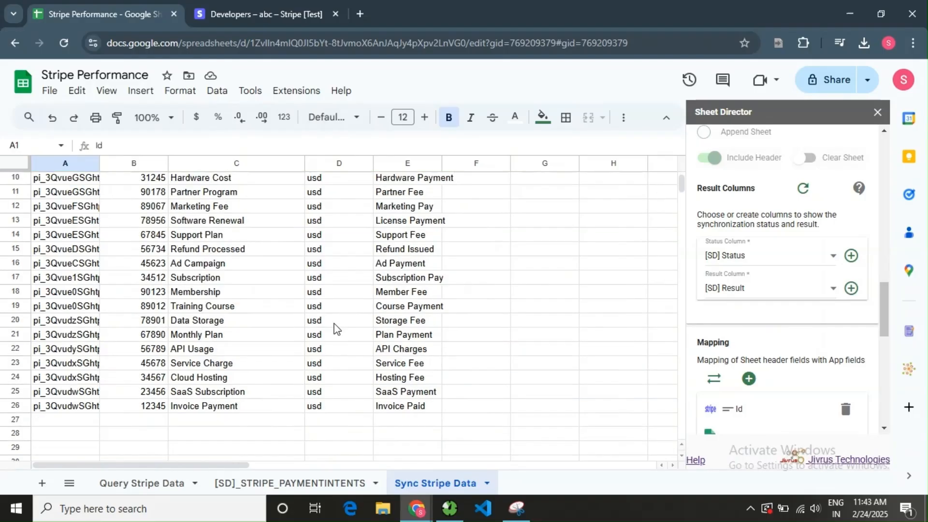
{"action": "scroll", "coordinate": [145, 207], "scroll_direction": "up", "scroll_amount": 3}
{"action": "left_click", "coordinate": [155, 202]}
{"action": "double_click", "coordinate": [155, 202]}
{"action": "type", "text": "50000"}
{"action": "double_click", "coordinate": [177, 205]}
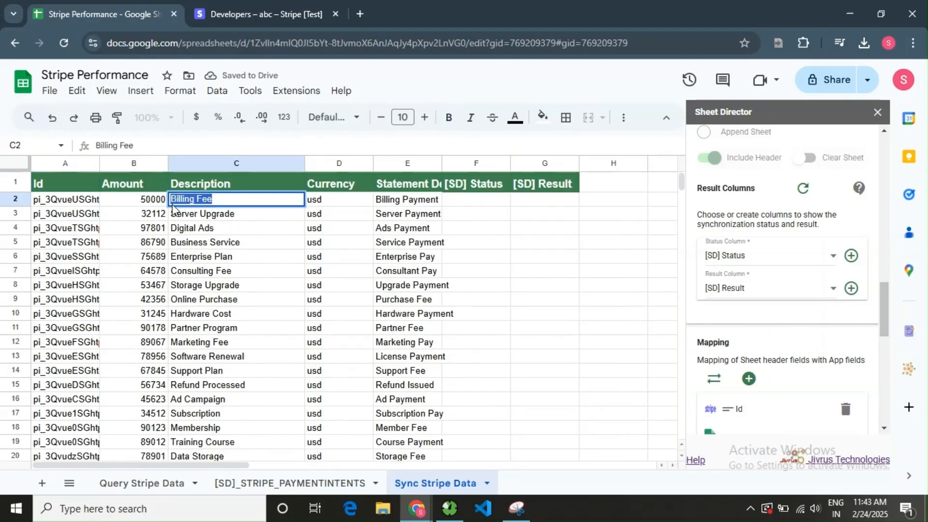
{"action": "type", "text": "Membership Fees"}
{"action": "left_click", "coordinate": [201, 243]}
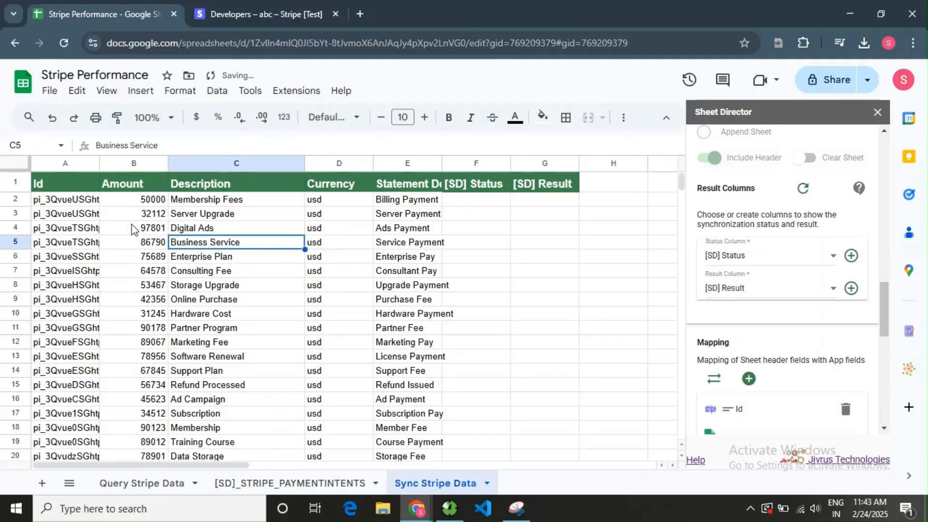
- In row 3, set the amount to 80000 and the description to Service Charge
{"action": "double_click", "coordinate": [136, 215]}
{"action": "type", "text": "80000"}
{"action": "double_click", "coordinate": [237, 215]}
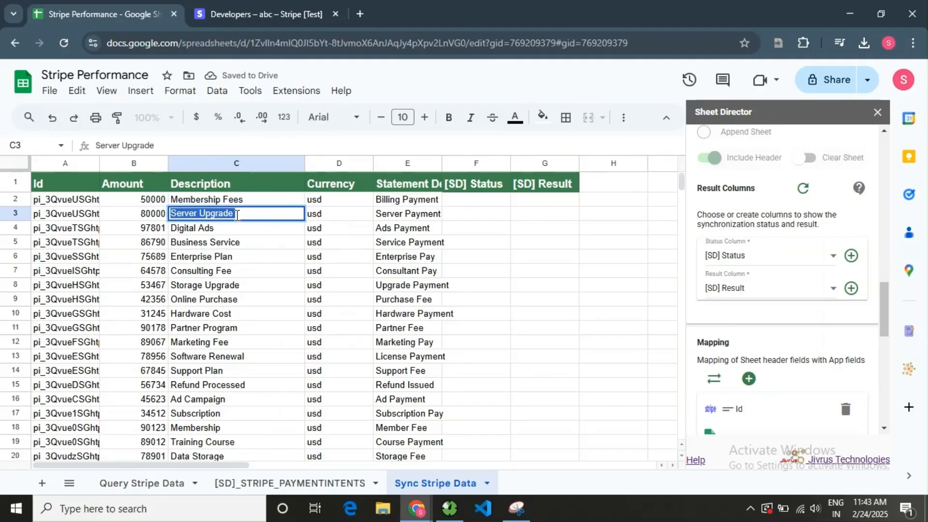
{"action": "type", "text": "Service Charge"}
{"action": "key", "text": "Return"}
- In row 4, set the amount to 44444 and the description to Sports Fee
{"action": "double_click", "coordinate": [145, 229]}
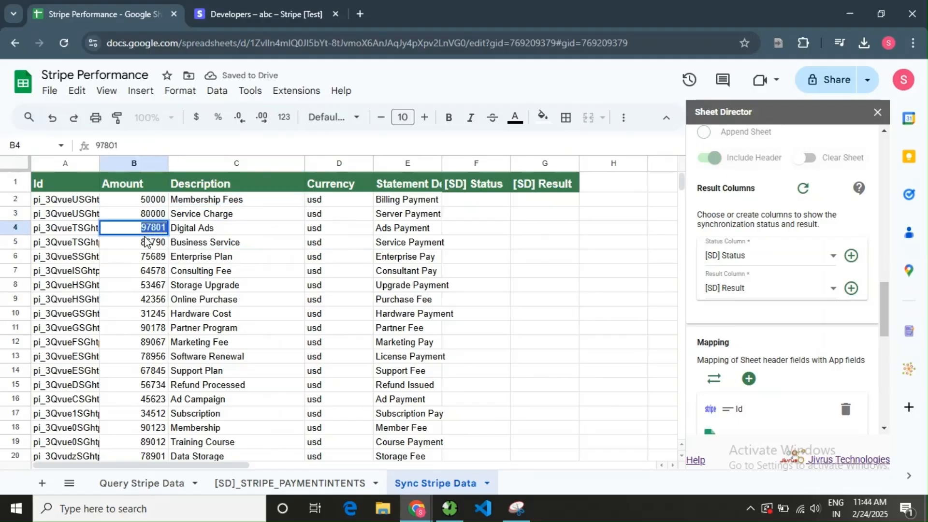
{"action": "type", "text": "44444"}
{"action": "double_click", "coordinate": [183, 229]}
{"action": "type", "text": "Spo Fee"}
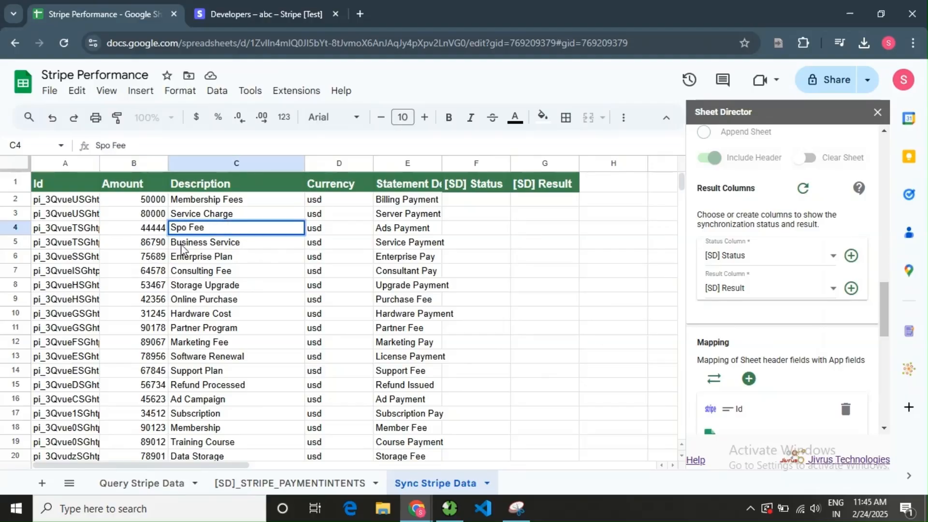
{"action": "type", "text": "rts"}
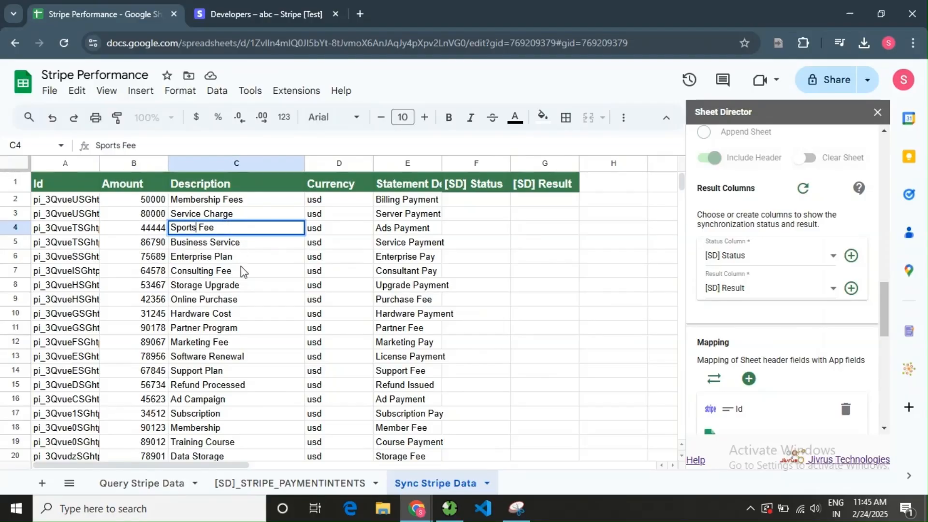
- Switch to the Stripe dashboard and check the description and amount of the newest payment in Transactions
{"action": "left_click", "coordinate": [233, 4]}
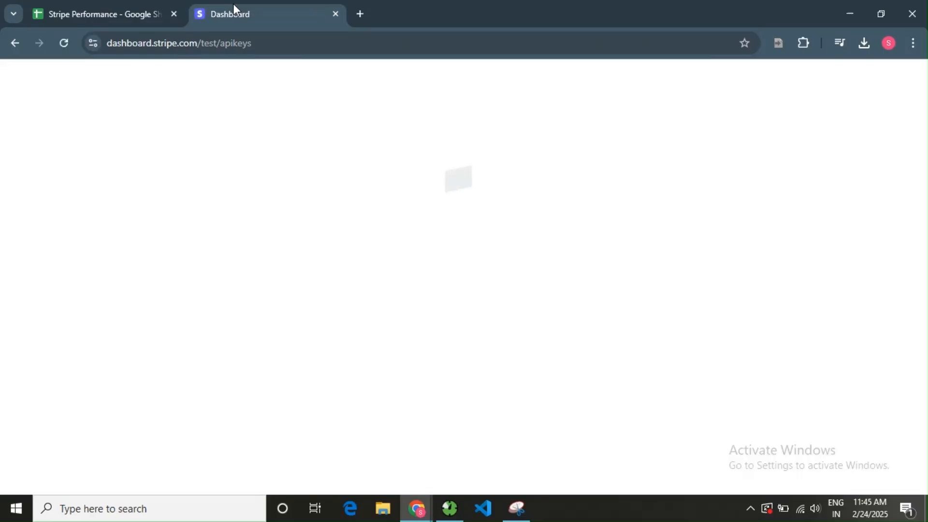
{"action": "left_click", "coordinate": [67, 198]}
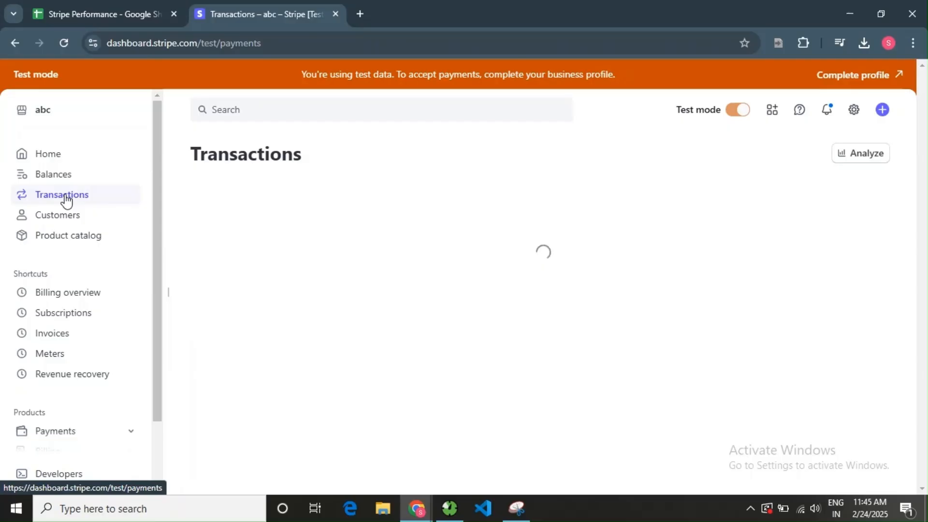
{"action": "left_click", "coordinate": [457, 333]}
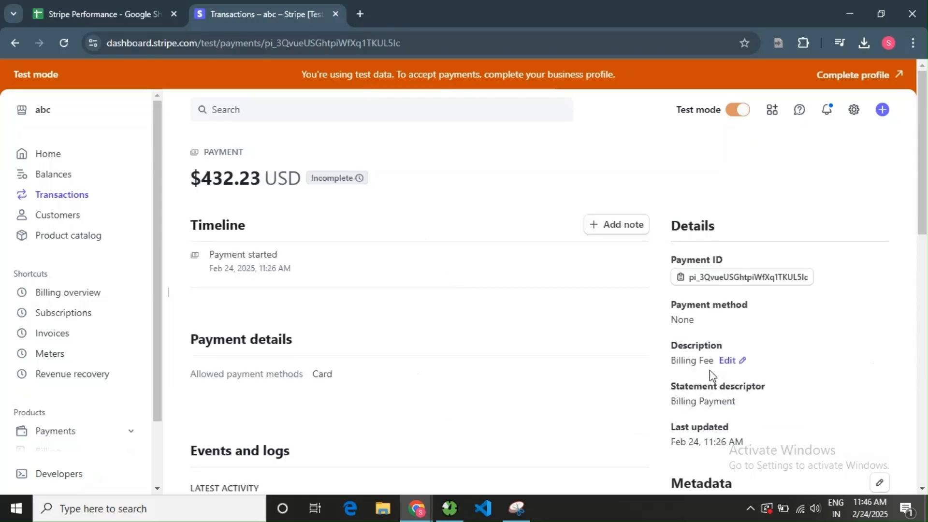
{"action": "left_click_drag", "start_coordinate": [678, 362], "coordinate": [718, 363]}
{"action": "left_click_drag", "start_coordinate": [204, 183], "coordinate": [251, 182]}
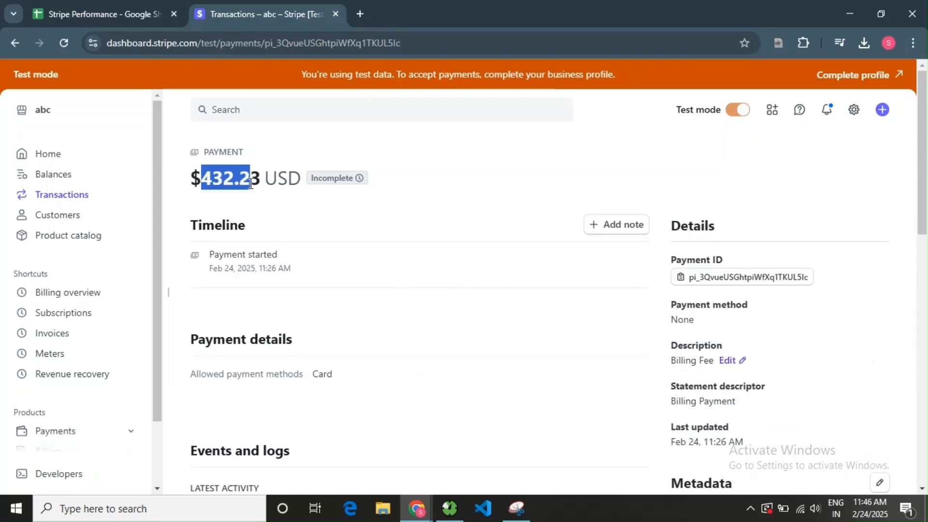
{"action": "left_click", "coordinate": [421, 206]}
- Return to the Stripe Performance sheet and execute the configured synchronization to prepare its records
{"action": "left_click", "coordinate": [98, 21]}
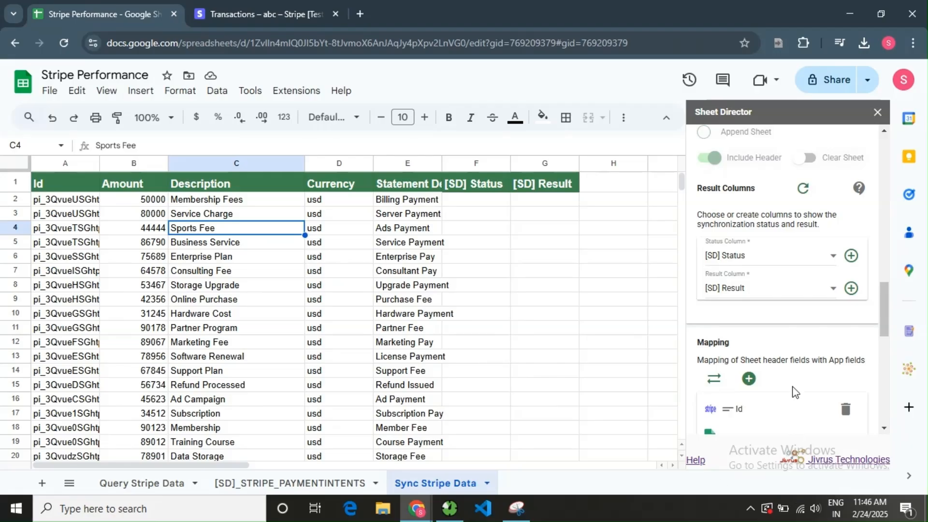
{"action": "scroll", "coordinate": [795, 391], "scroll_direction": "down", "scroll_amount": 10}
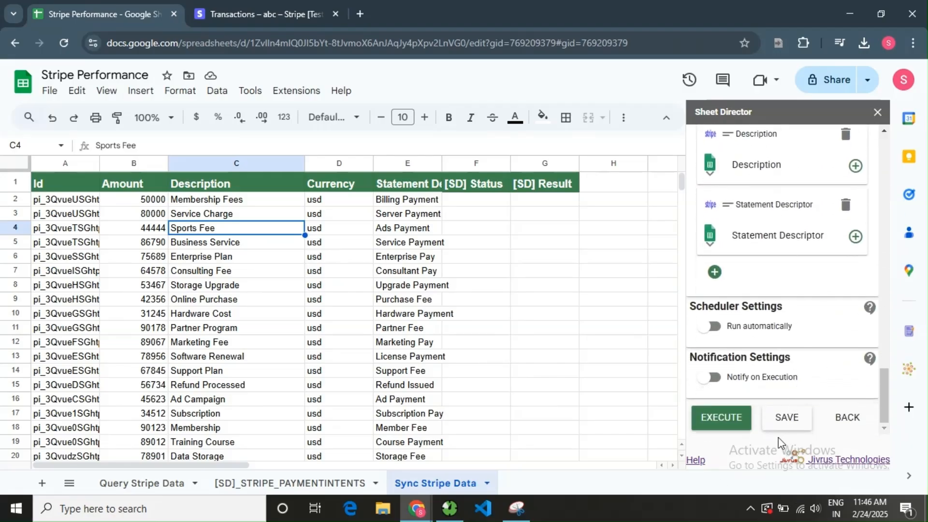
{"action": "left_click", "coordinate": [732, 419]}
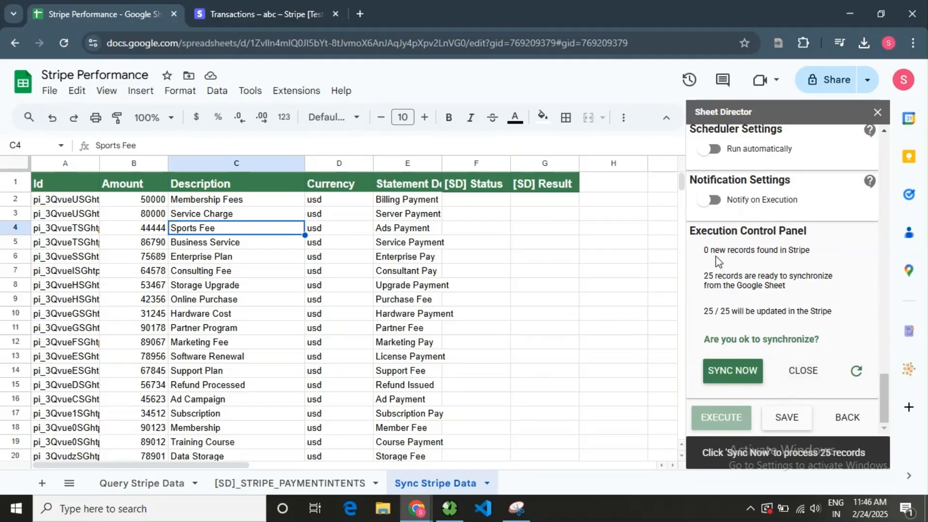
- Examine the record counts and the confirmation question in the Execution Control Panel
{"action": "left_click_drag", "start_coordinate": [705, 251], "coordinate": [804, 265]}
{"action": "left_click", "coordinate": [820, 265]}
{"action": "left_click_drag", "start_coordinate": [705, 277], "coordinate": [807, 287]}
{"action": "left_click", "coordinate": [807, 286]}
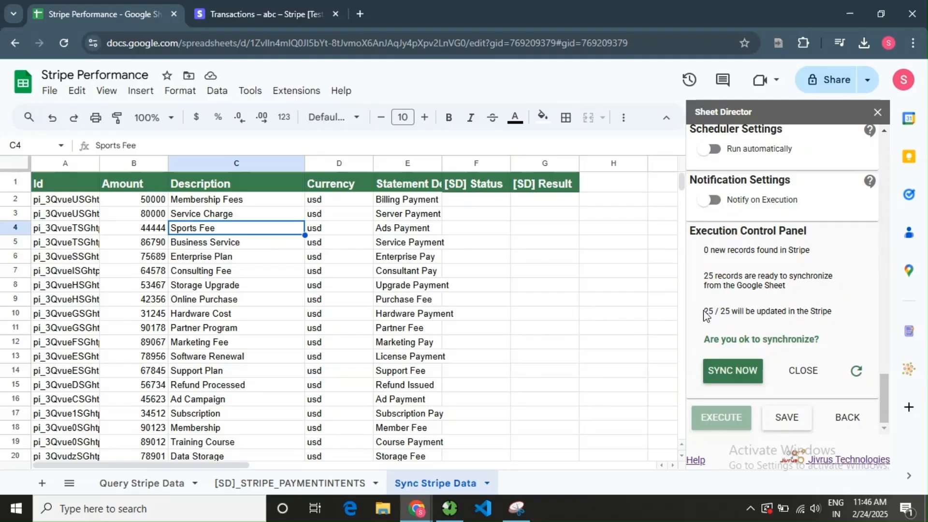
{"action": "left_click_drag", "start_coordinate": [707, 312], "coordinate": [829, 312]}
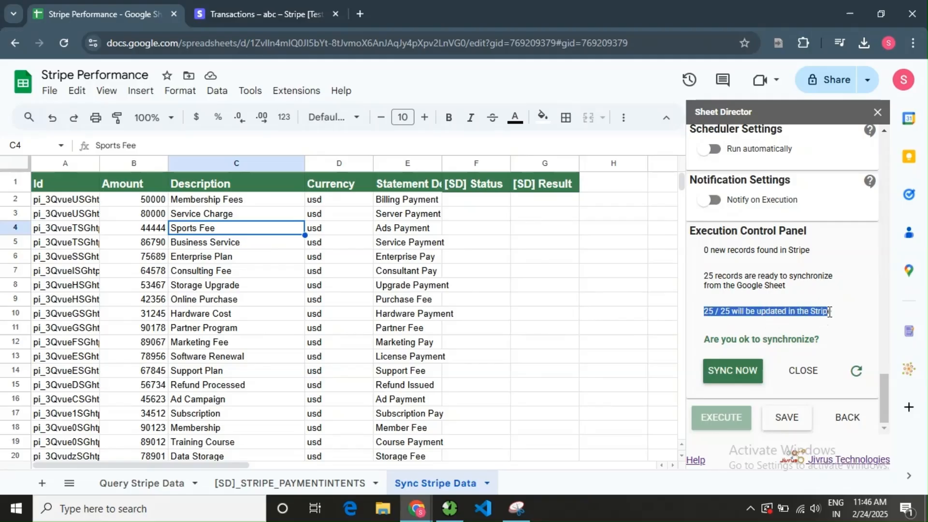
{"action": "left_click", "coordinate": [824, 313]}
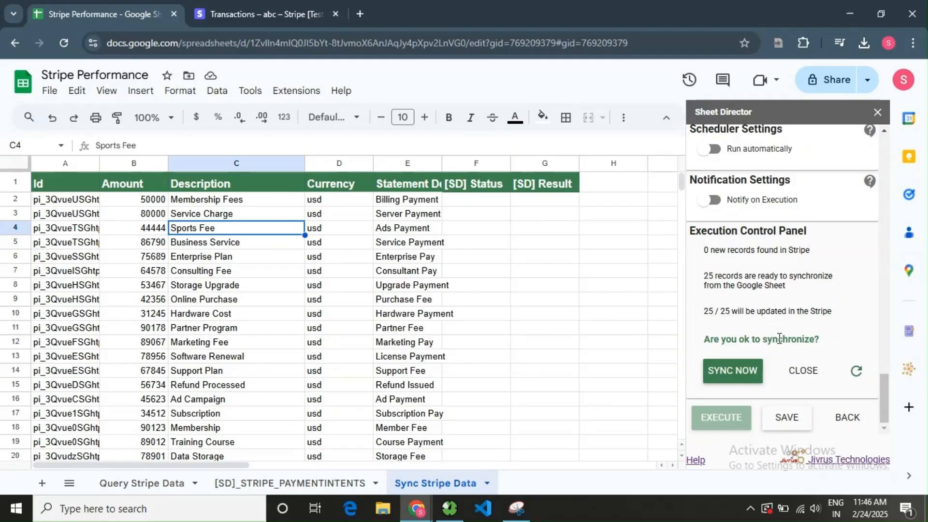
{"action": "left_click_drag", "start_coordinate": [700, 345], "coordinate": [836, 348]}
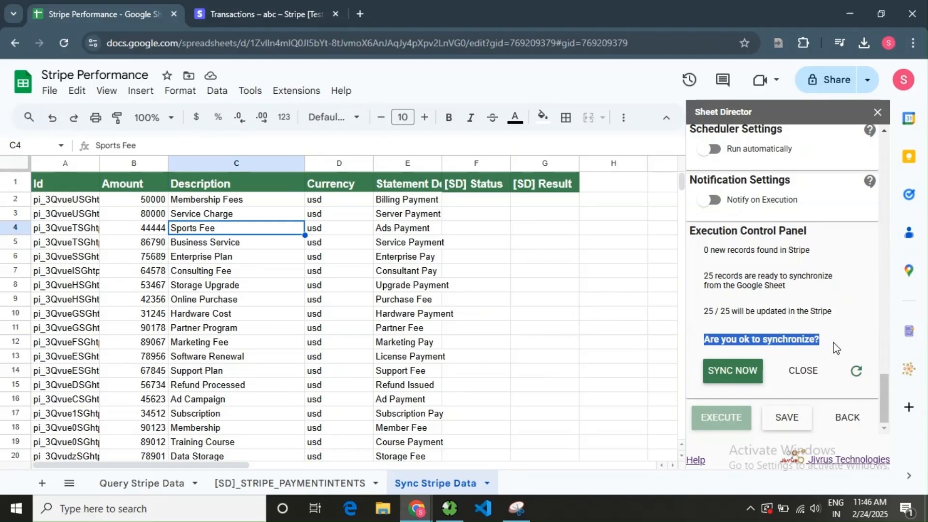
{"action": "left_click", "coordinate": [837, 347]}
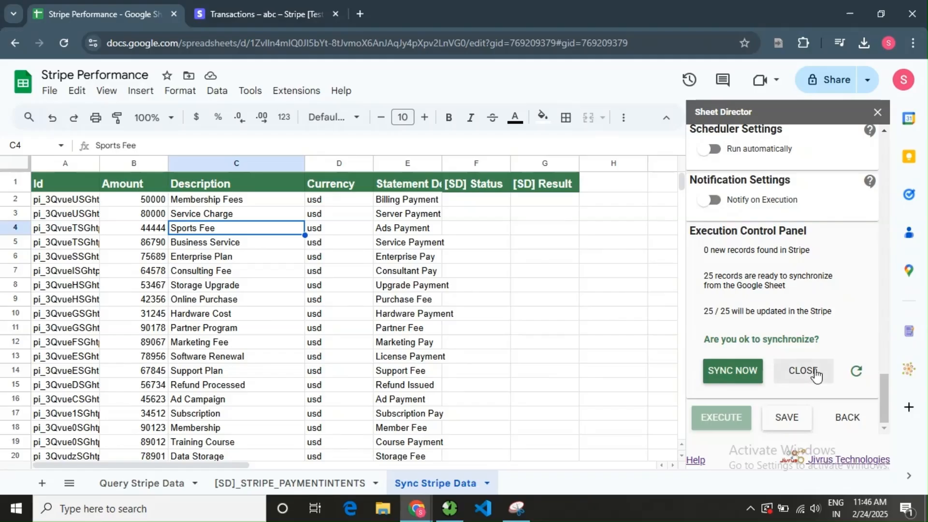
- Start the synchronization with Stripe and inspect the [SD] Status entries of rows 2, 5 and 6
{"action": "left_click", "coordinate": [749, 370]}
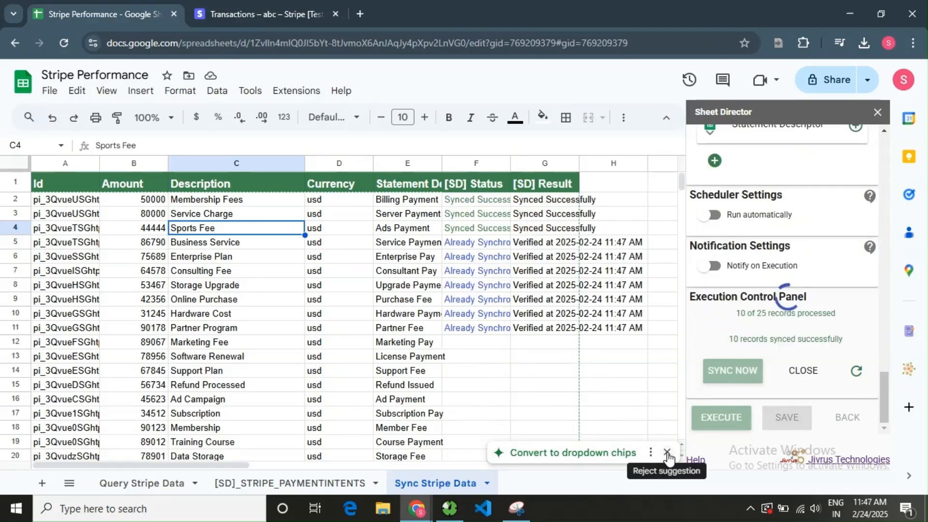
{"action": "left_click", "coordinate": [667, 454]}
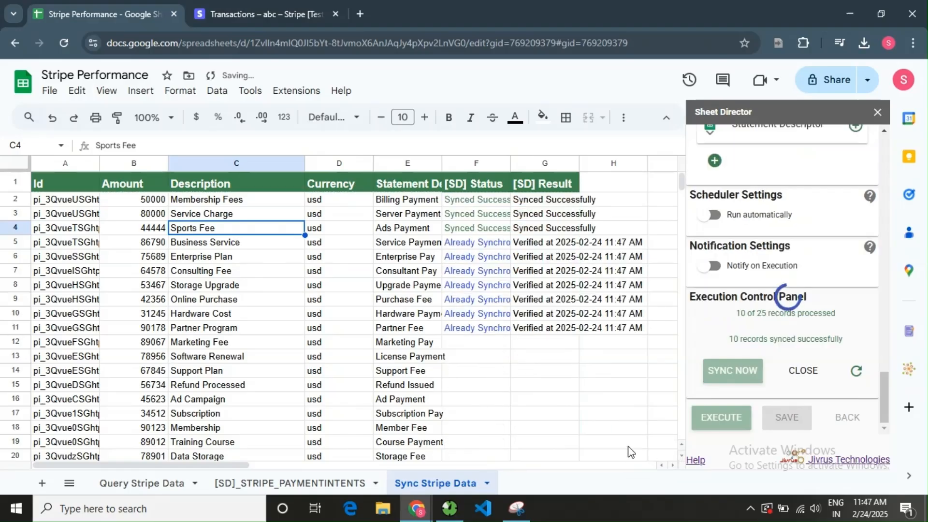
{"action": "left_click", "coordinate": [475, 198]}
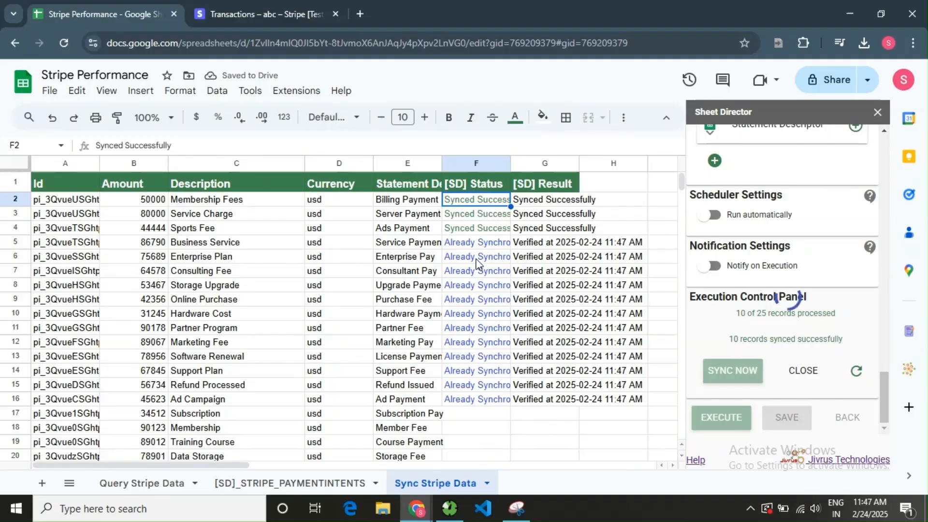
{"action": "double_click", "coordinate": [471, 242]}
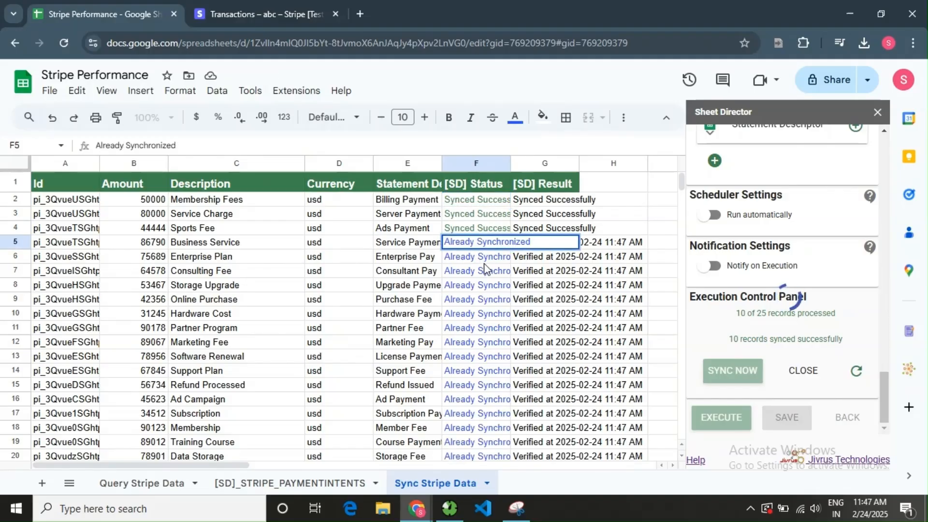
{"action": "left_click", "coordinate": [483, 263]}
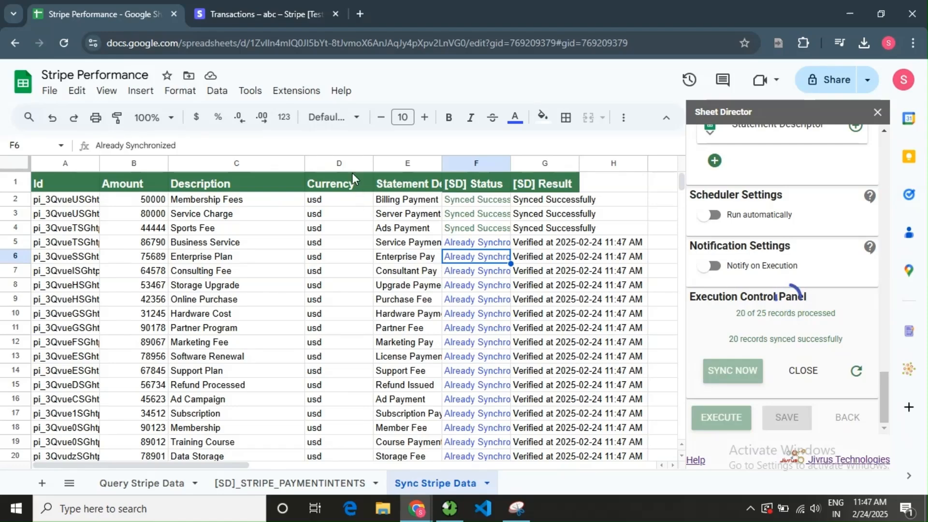
- Switch to Stripe, reload the payment's page and check its synchronized amount and description
{"action": "mouse_move", "coordinate": [253, 6]}
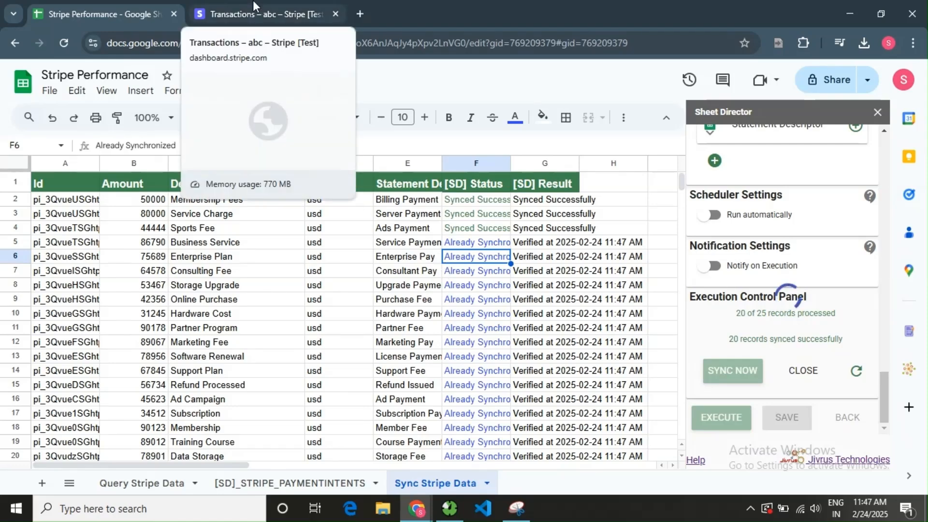
{"action": "left_click", "coordinate": [253, 5]}
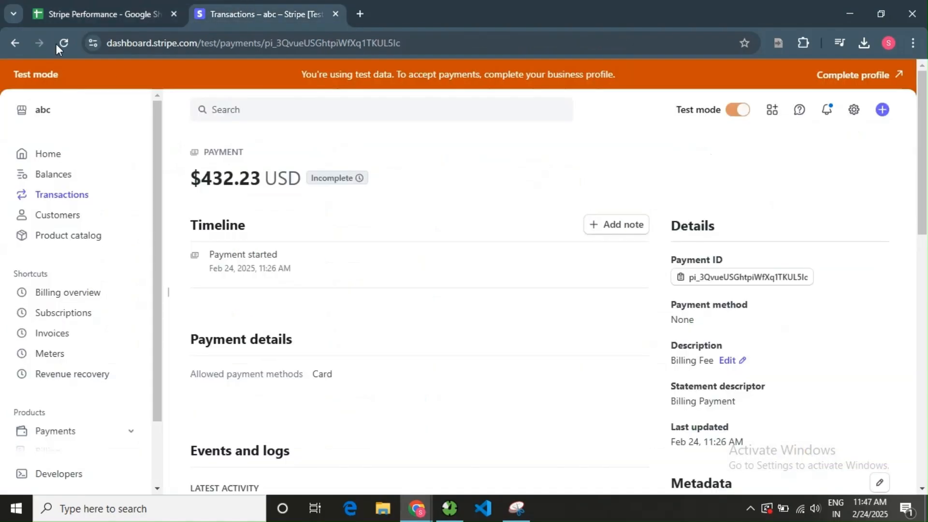
{"action": "left_click", "coordinate": [58, 42]}
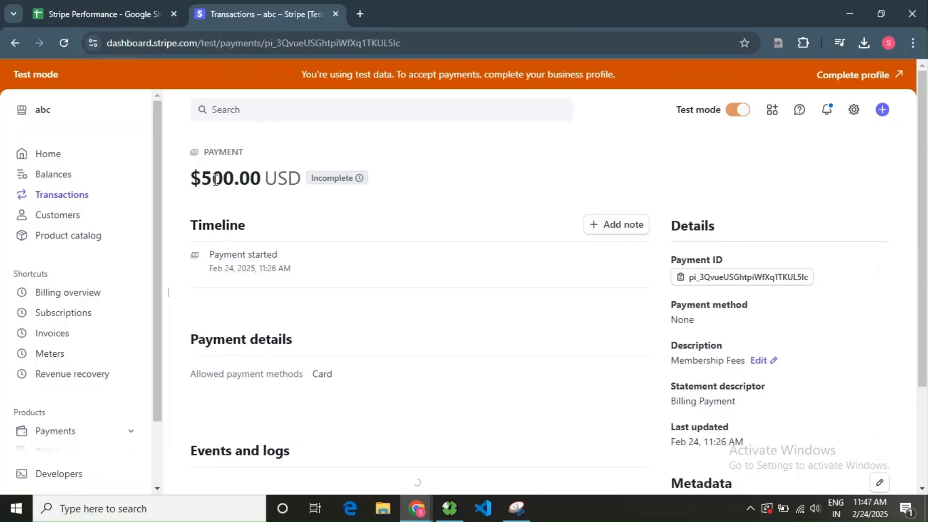
{"action": "double_click", "coordinate": [218, 179]}
{"action": "left_click", "coordinate": [483, 182]}
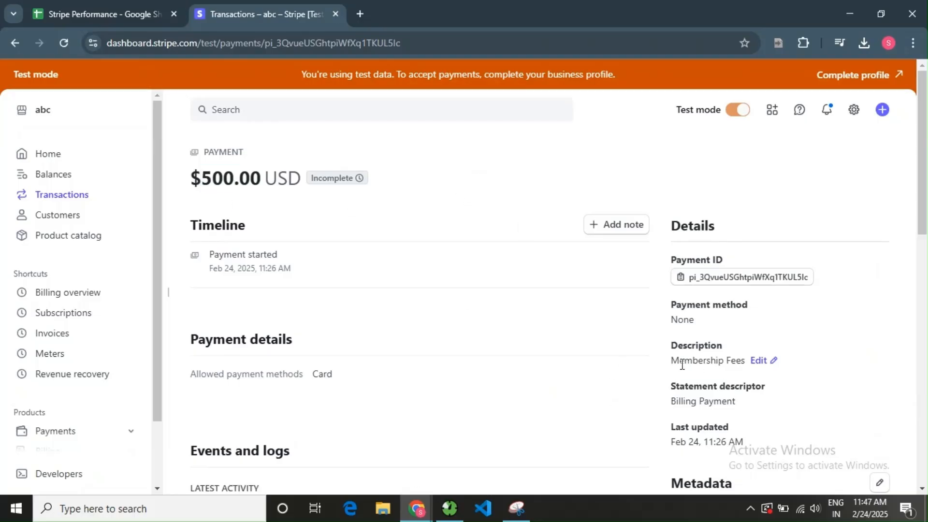
{"action": "left_click_drag", "start_coordinate": [672, 363], "coordinate": [745, 365]}
{"action": "left_click", "coordinate": [354, 142]}
- Back in the sheet, set the synchronization's conflict rule to Stripe Wins and read its explanation
{"action": "left_click", "coordinate": [105, 2]}
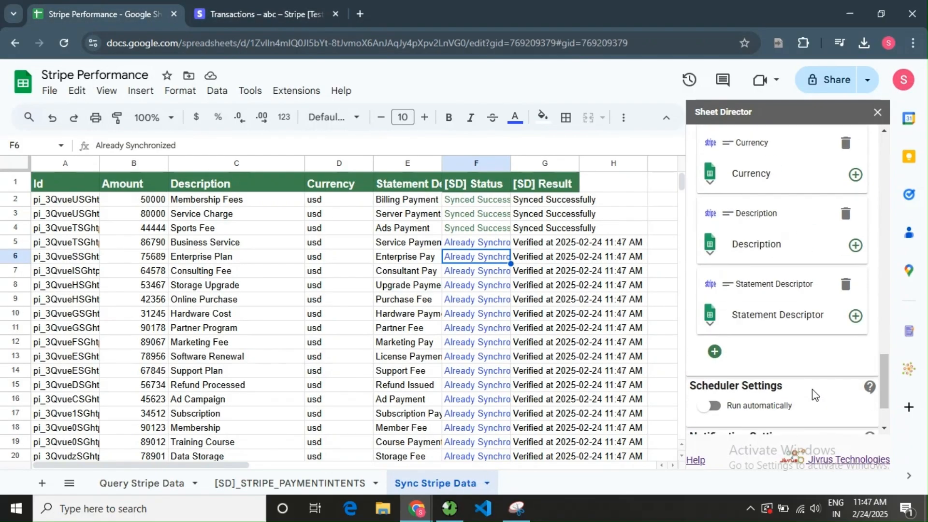
{"action": "scroll", "coordinate": [812, 390], "scroll_direction": "up", "scroll_amount": 10}
{"action": "scroll", "coordinate": [812, 389], "scroll_direction": "up", "scroll_amount": 3}
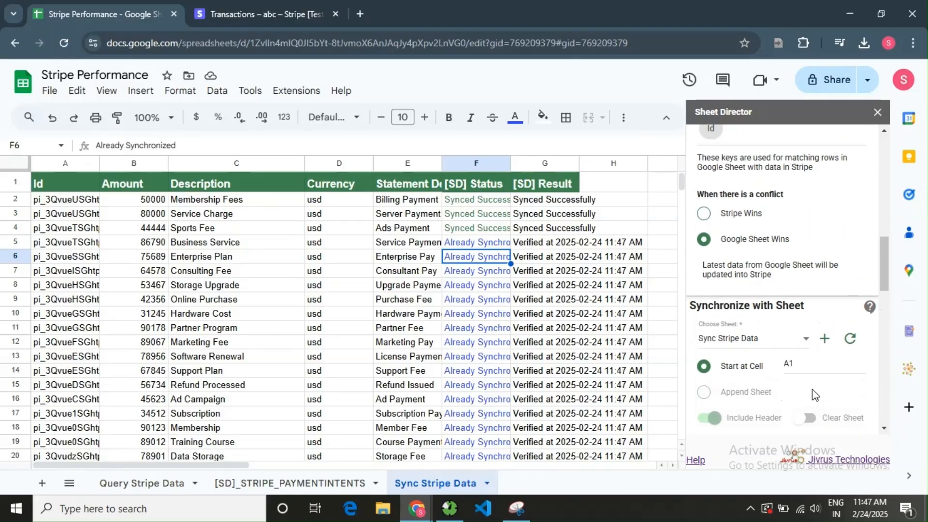
{"action": "left_click", "coordinate": [750, 284]}
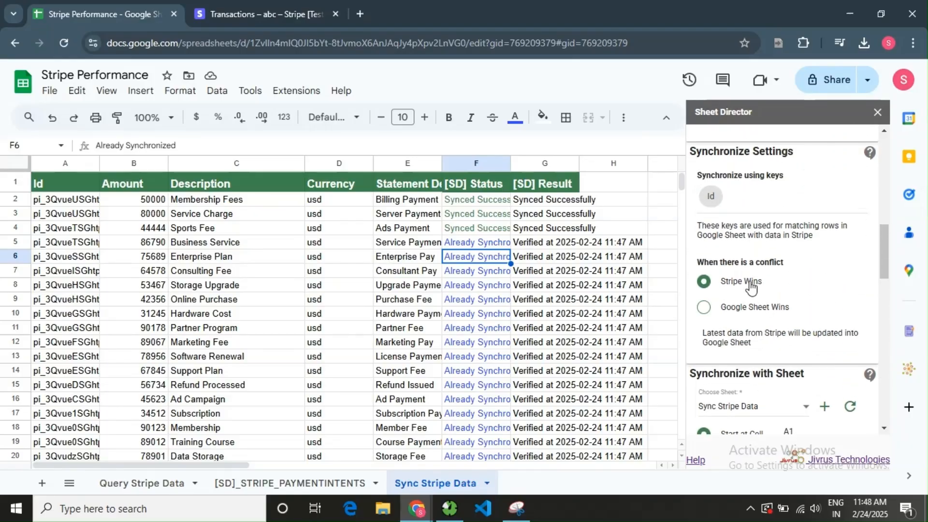
{"action": "scroll", "coordinate": [759, 302], "scroll_direction": "down", "scroll_amount": 3}
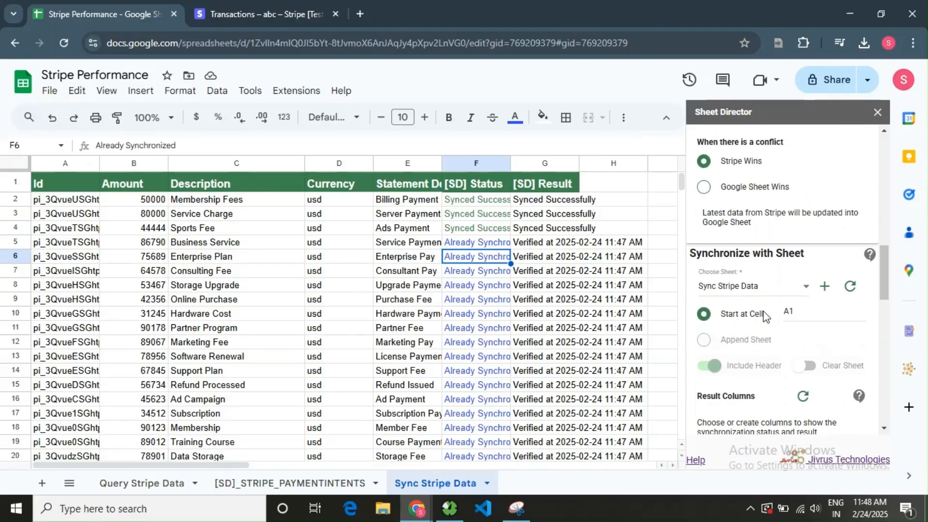
{"action": "scroll", "coordinate": [759, 309], "scroll_direction": "up", "scroll_amount": 1}
{"action": "left_click_drag", "start_coordinate": [704, 264], "coordinate": [853, 279]}
{"action": "left_click", "coordinate": [780, 266]}
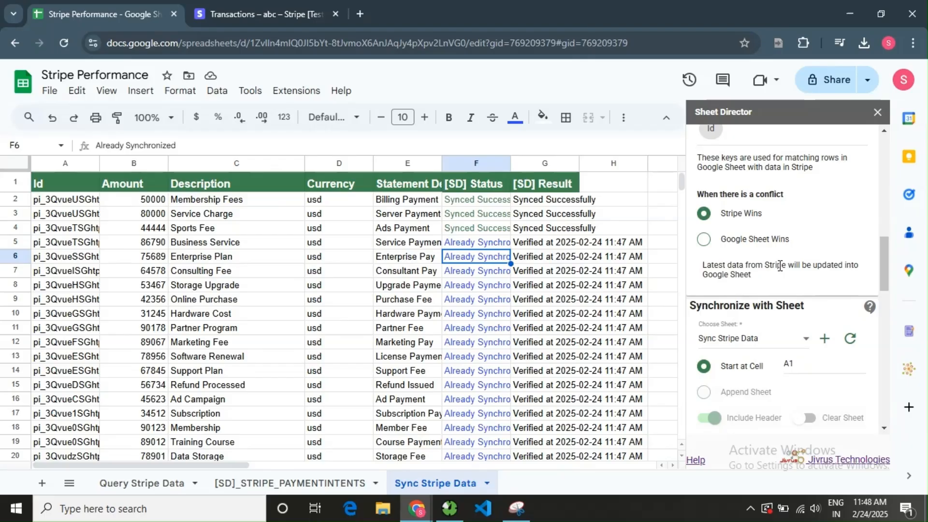
- Clear the synchronization entries below the [SD] Status and [SD] Result headers in F2:G29
{"action": "left_click_drag", "start_coordinate": [492, 205], "coordinate": [550, 430]}
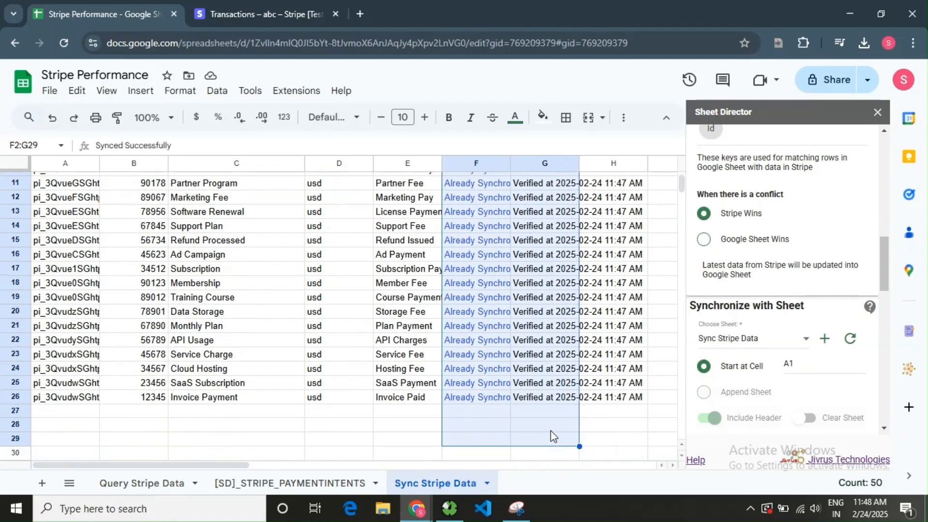
{"action": "key", "text": "Delete"}
{"action": "left_click", "coordinate": [542, 314]}
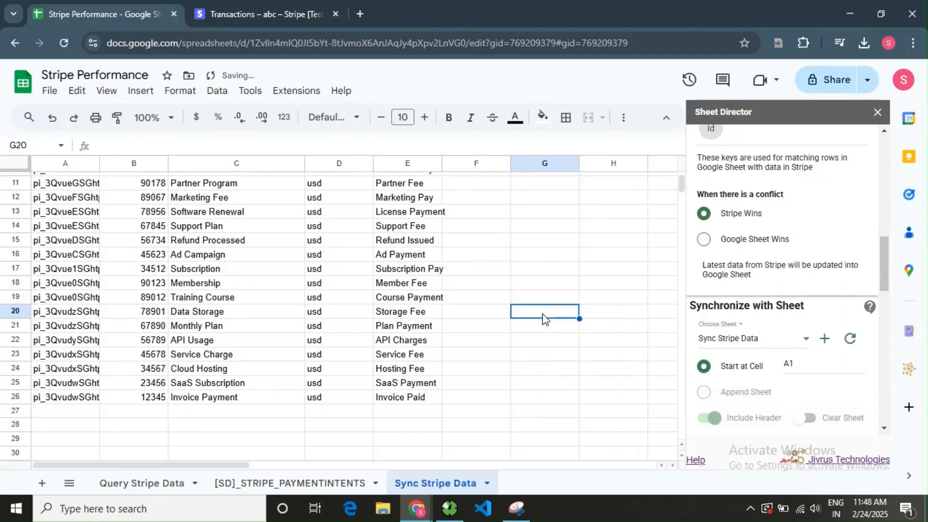
- In row 2 of Sync Stripe Data, set the amount to 22500 and the description to Medical Fees
{"action": "scroll", "coordinate": [542, 314], "scroll_direction": "up", "scroll_amount": 4}
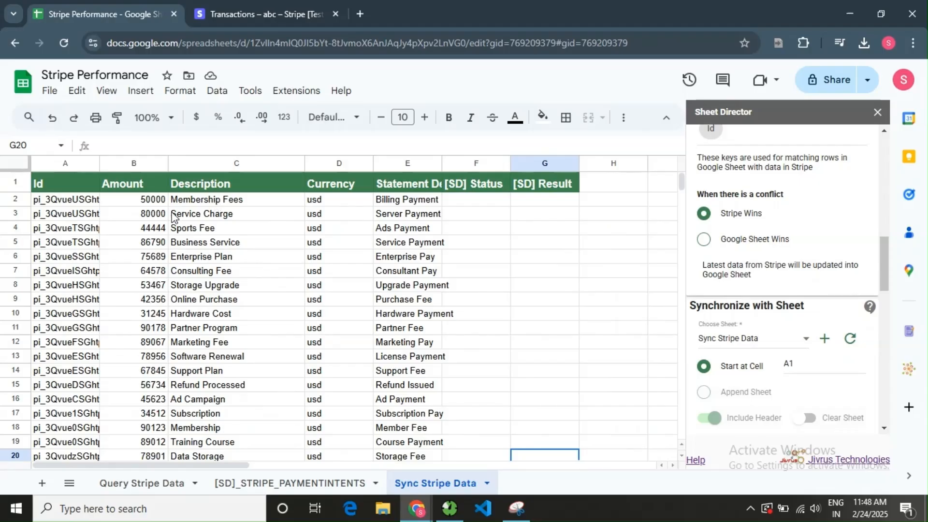
{"action": "left_click", "coordinate": [155, 201]}
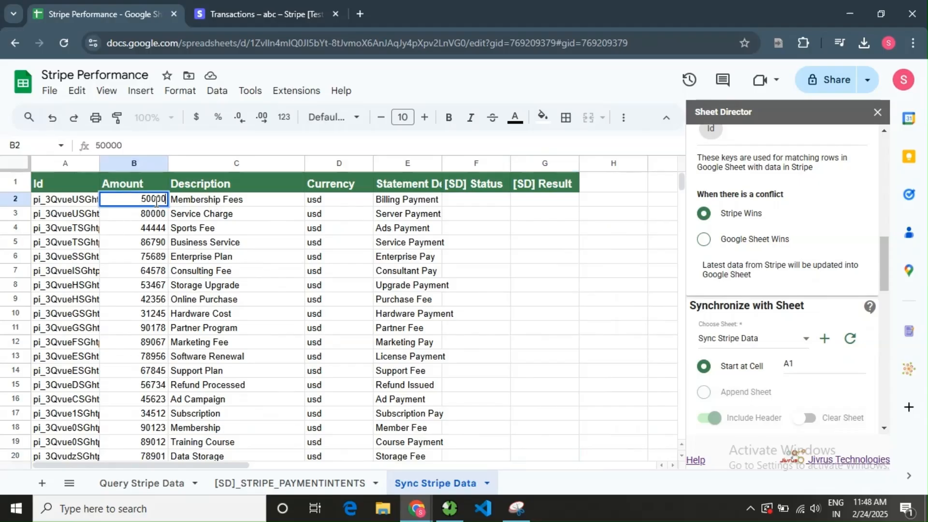
{"action": "type", "text": "22500"}
{"action": "left_click", "coordinate": [249, 199]}
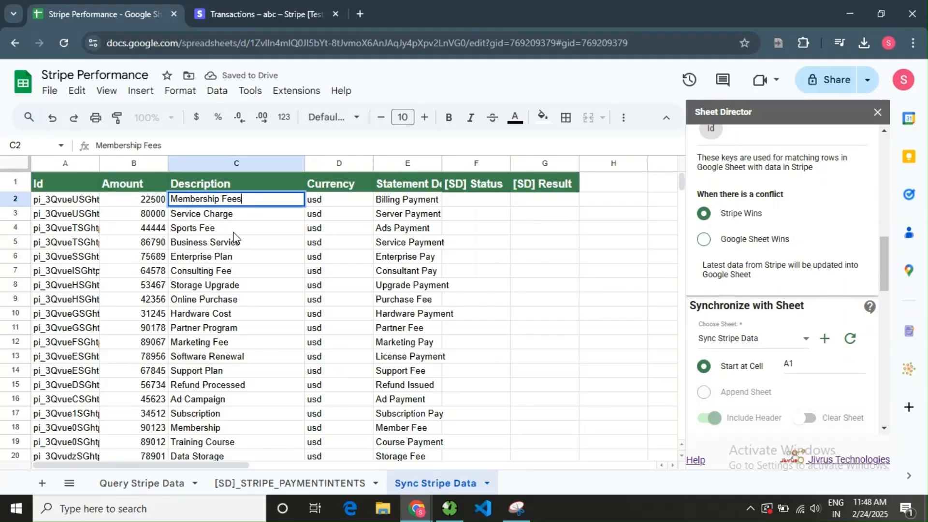
{"action": "double_click", "coordinate": [200, 201]}
{"action": "type", "text": "Medical"}
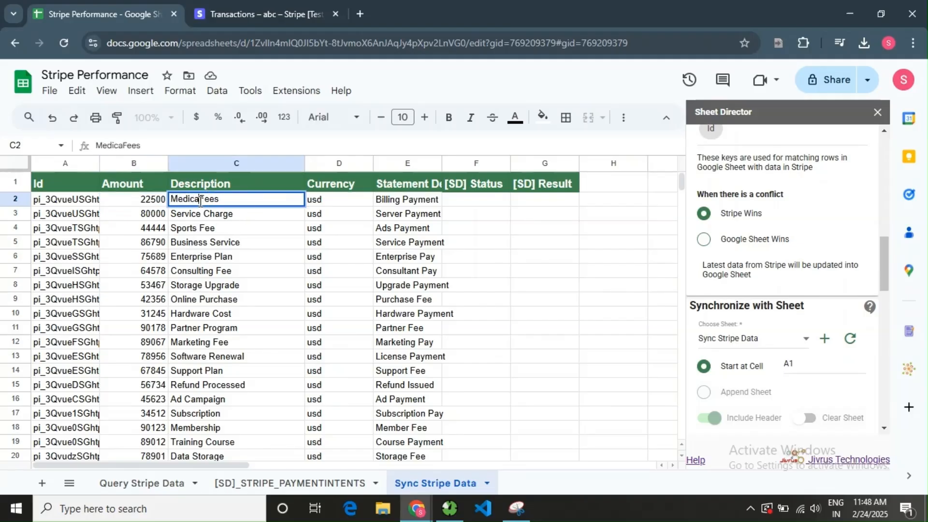
{"action": "left_click", "coordinate": [498, 241]}
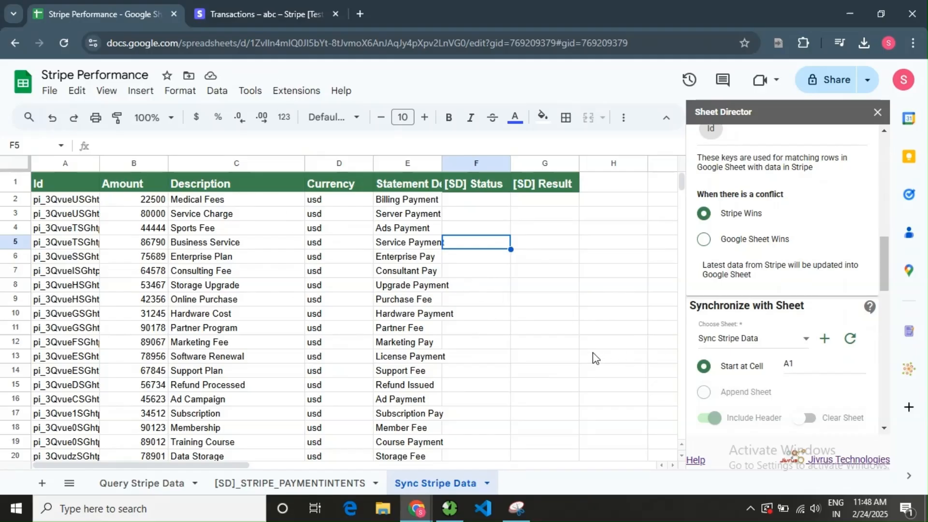
{"action": "scroll", "coordinate": [764, 354], "scroll_direction": "down", "scroll_amount": 8}
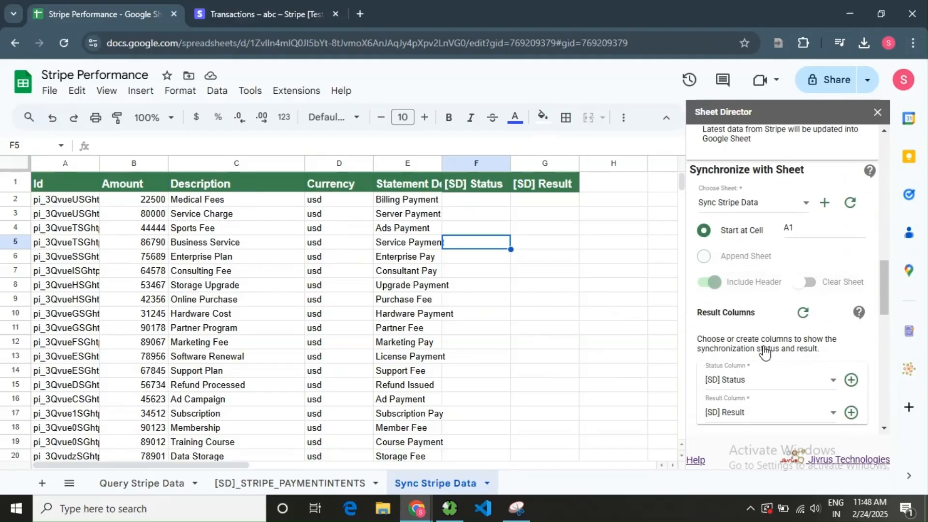
{"action": "scroll", "coordinate": [764, 348], "scroll_direction": "down", "scroll_amount": 5}
{"action": "scroll", "coordinate": [766, 348], "scroll_direction": "up", "scroll_amount": 10}
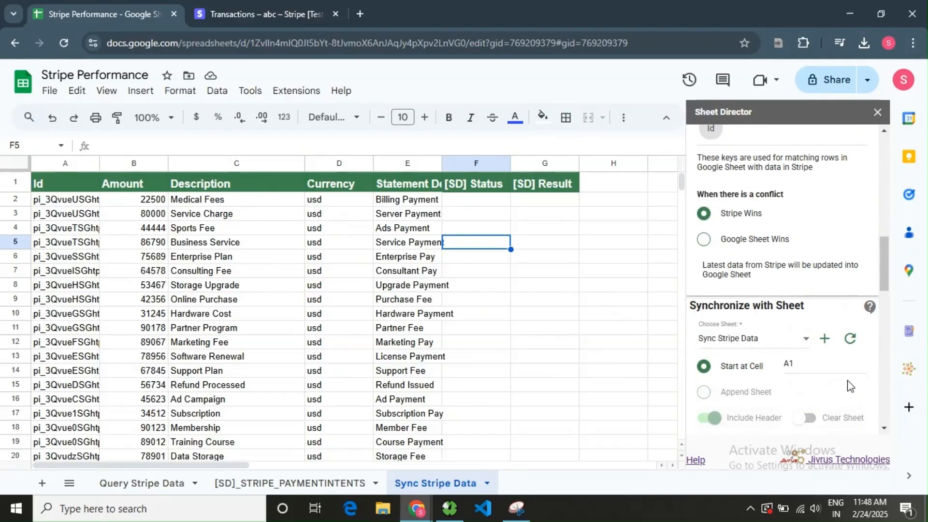
- Execute the Stripe Wins synchronization for Sync Stripe Data and check row 2's amount and description and every row's status
{"action": "left_click", "coordinate": [813, 362]}
{"action": "scroll", "coordinate": [813, 362], "scroll_direction": "down", "scroll_amount": 10}
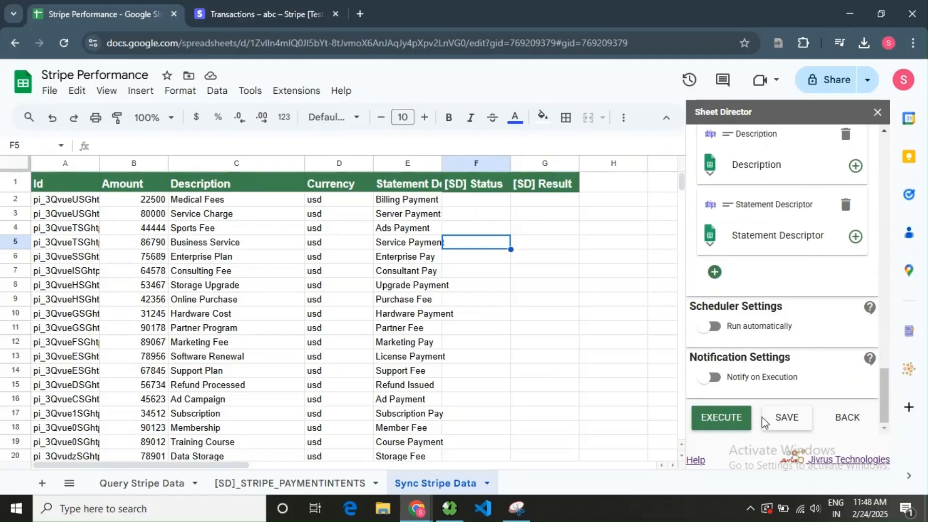
{"action": "left_click", "coordinate": [743, 417]}
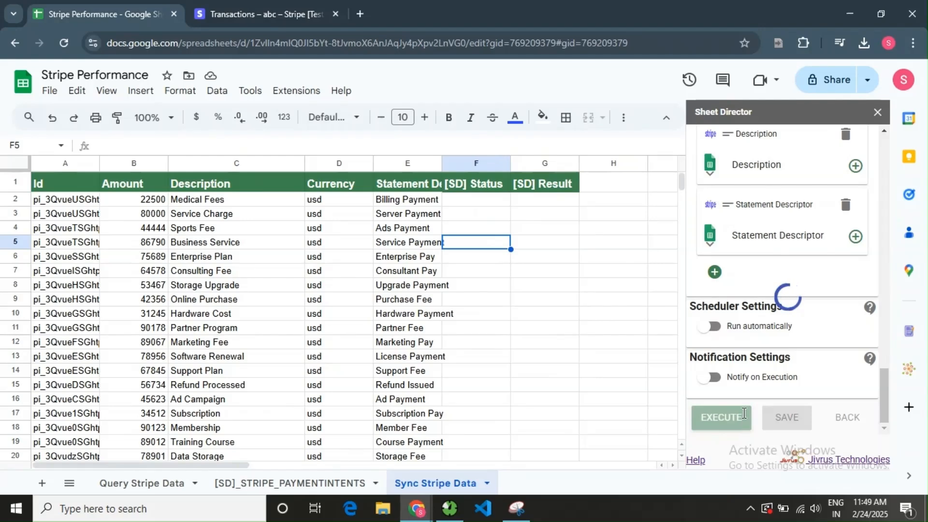
{"action": "scroll", "coordinate": [743, 419], "scroll_direction": "down", "scroll_amount": 3}
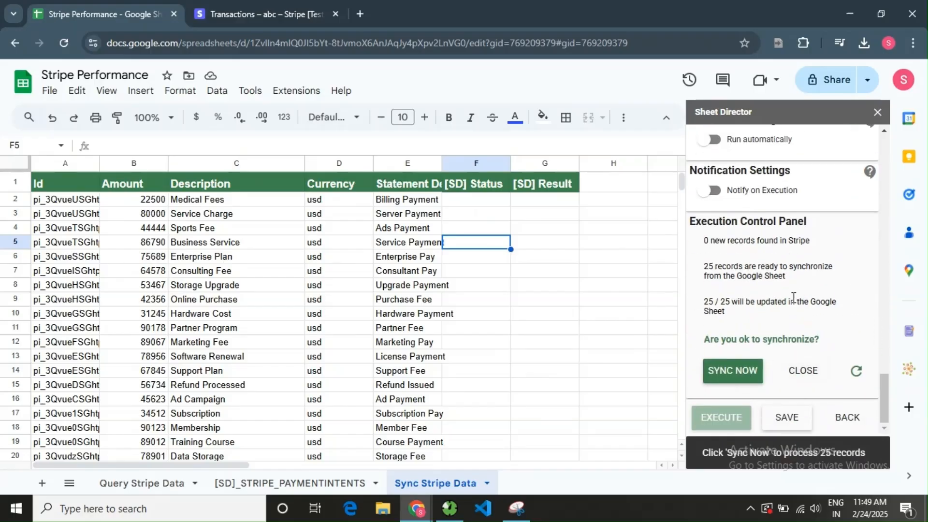
{"action": "left_click", "coordinate": [727, 376]}
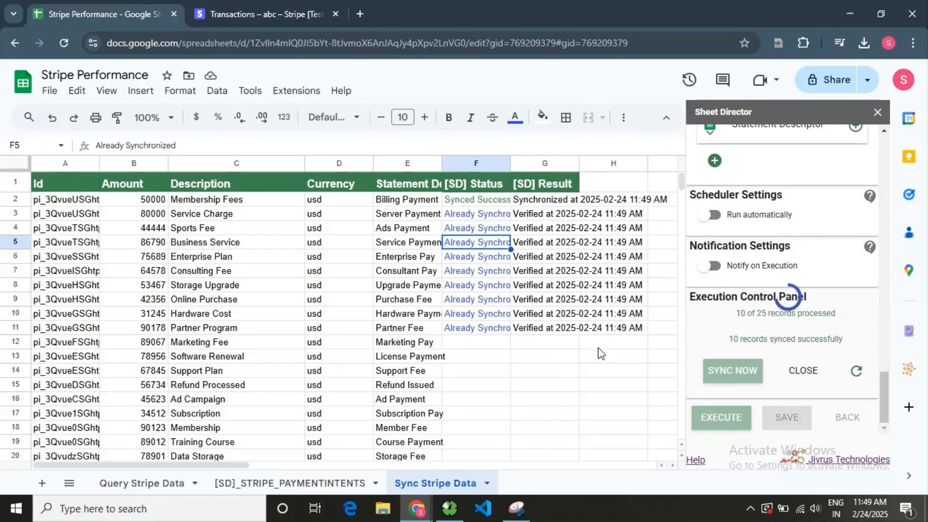
{"action": "left_click", "coordinate": [163, 202]}
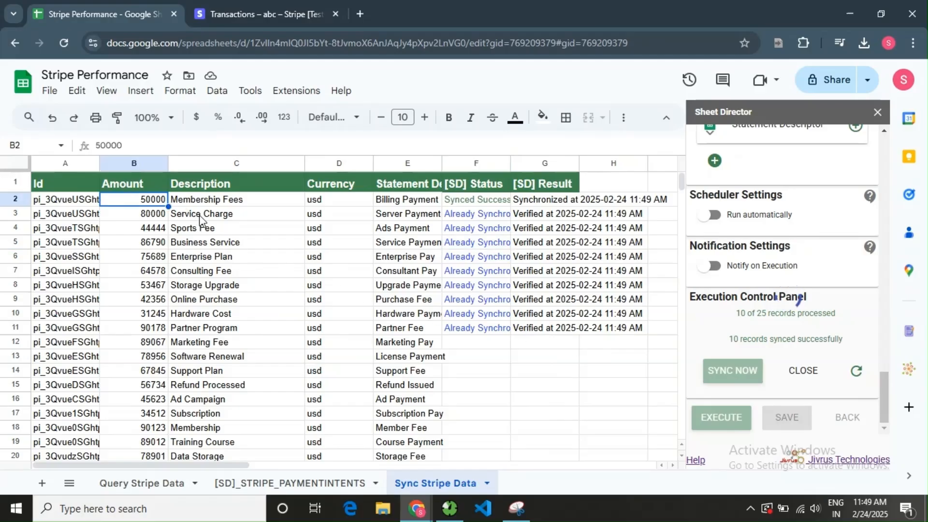
{"action": "left_click", "coordinate": [206, 202]}
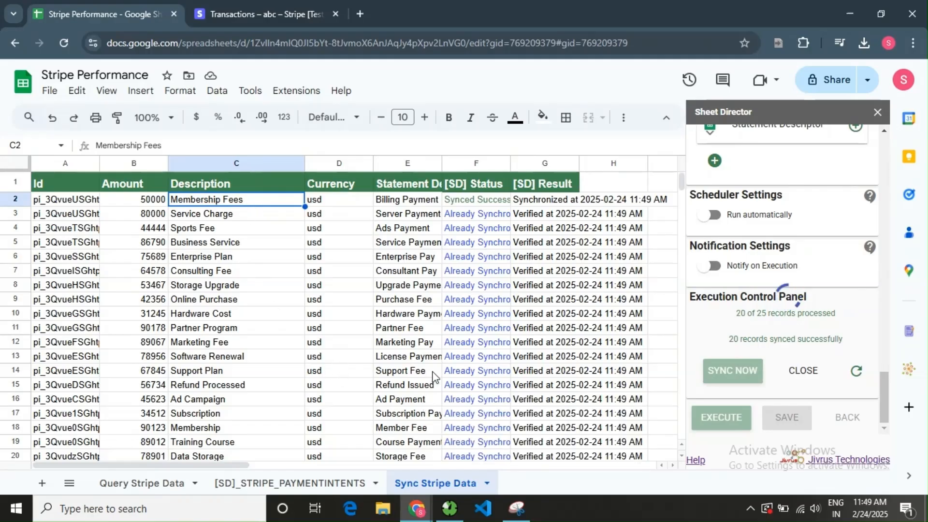
{"action": "scroll", "coordinate": [434, 377], "scroll_direction": "down", "scroll_amount": 2}
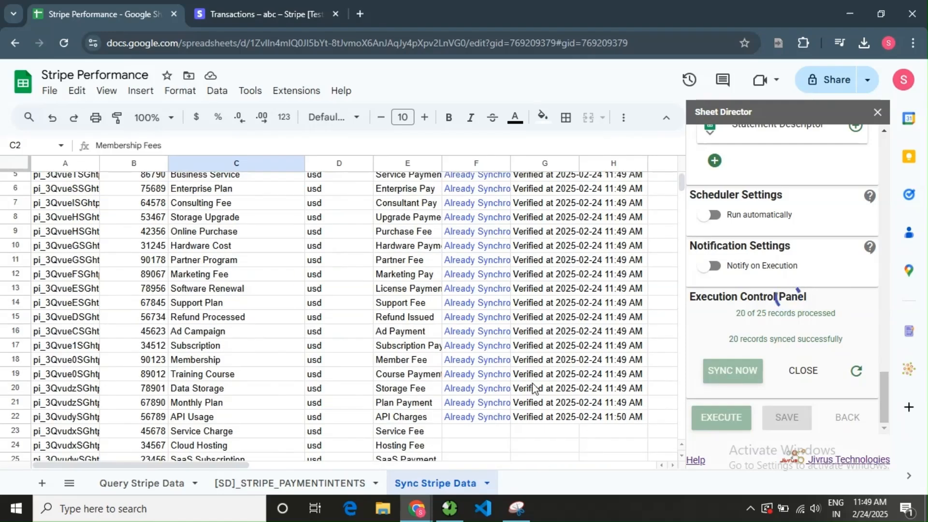
{"action": "scroll", "coordinate": [533, 388], "scroll_direction": "down", "scroll_amount": 2}
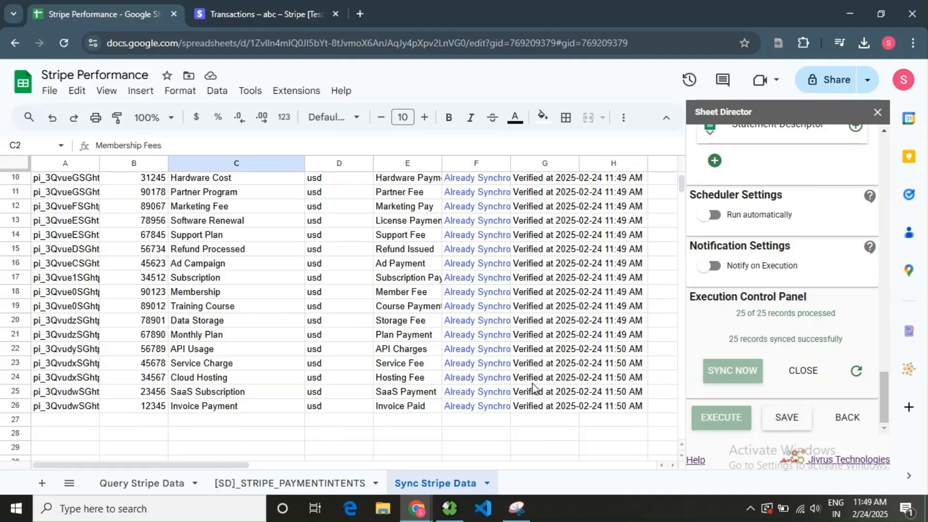
{"action": "scroll", "coordinate": [533, 388], "scroll_direction": "up", "scroll_amount": 3}
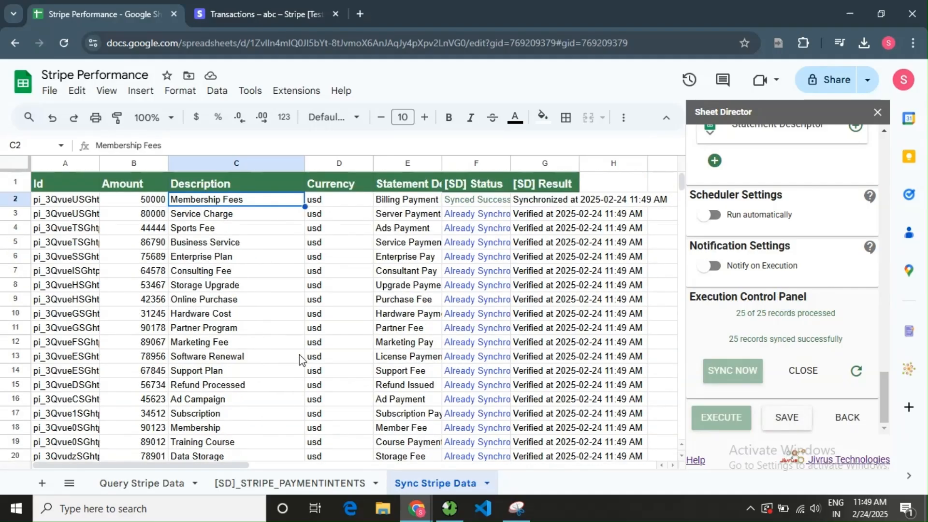
- Set the synchronization's start cell to B5 and its target sheet to Sheet3, and dismiss the notice
{"action": "scroll", "coordinate": [826, 314], "scroll_direction": "up", "scroll_amount": 10}
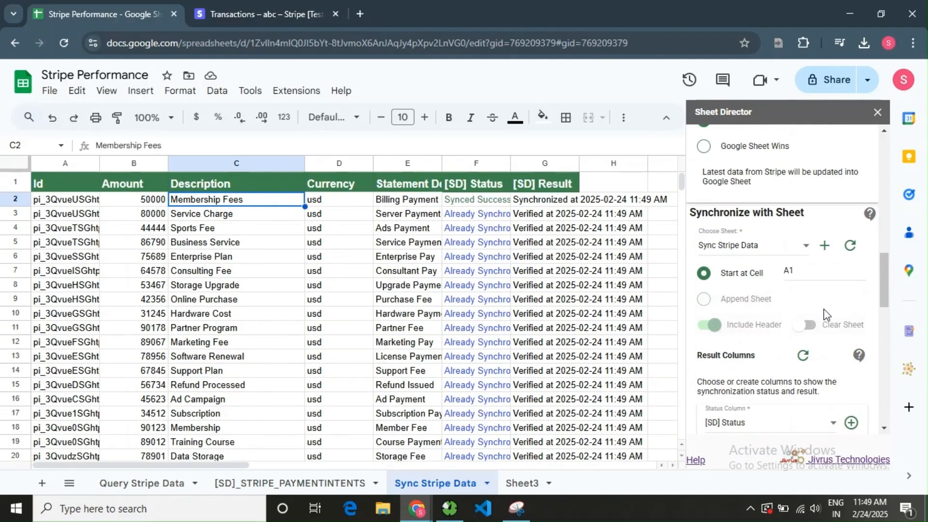
{"action": "left_click", "coordinate": [806, 370]}
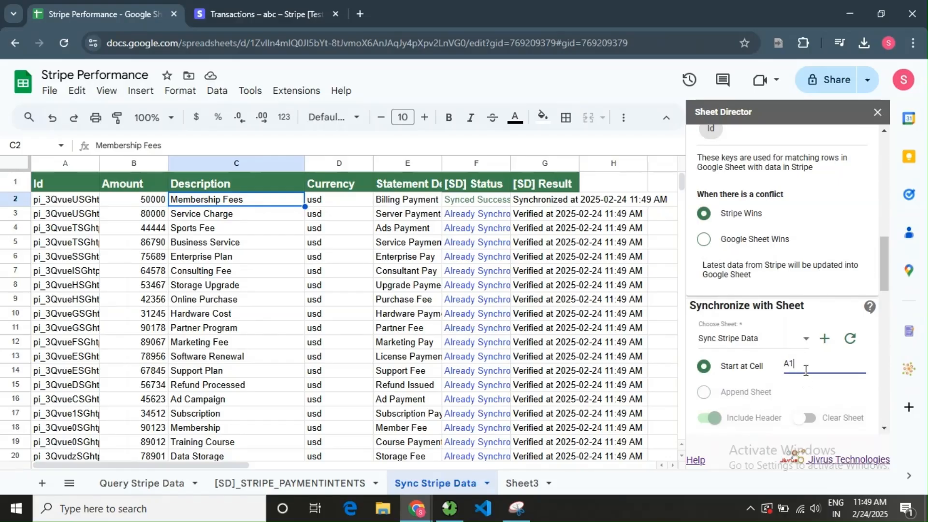
{"action": "scroll", "coordinate": [805, 370], "scroll_direction": "down", "scroll_amount": 1}
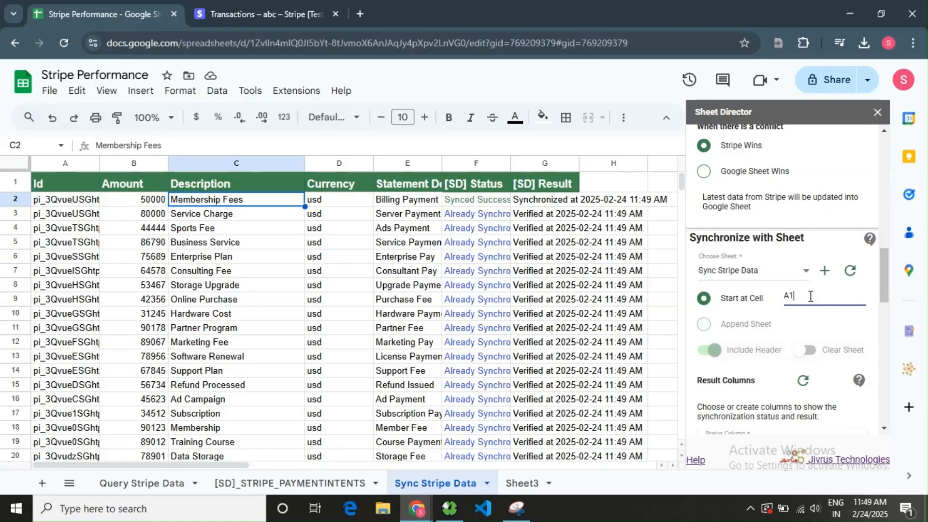
{"action": "left_click_drag", "start_coordinate": [810, 297], "coordinate": [779, 302]}
{"action": "type", "text": "B5"}
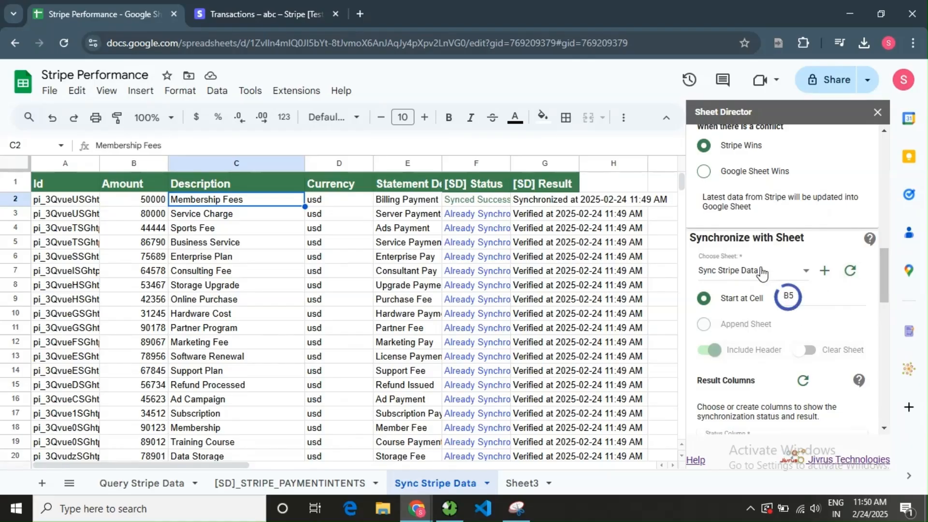
{"action": "left_click", "coordinate": [761, 272]}
{"action": "left_click", "coordinate": [715, 304]}
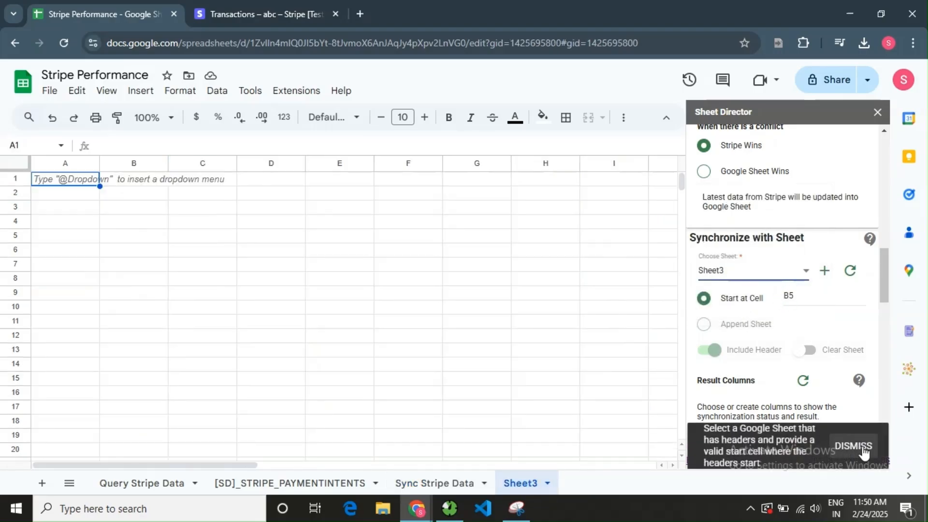
{"action": "left_click", "coordinate": [866, 451]}
- Execute the synchronization on the empty Sheet3 and get the payment records from Stripe into it
{"action": "scroll", "coordinate": [825, 338], "scroll_direction": "down", "scroll_amount": 5}
{"action": "scroll", "coordinate": [825, 338], "scroll_direction": "down", "scroll_amount": 1}
{"action": "left_click", "coordinate": [733, 415]}
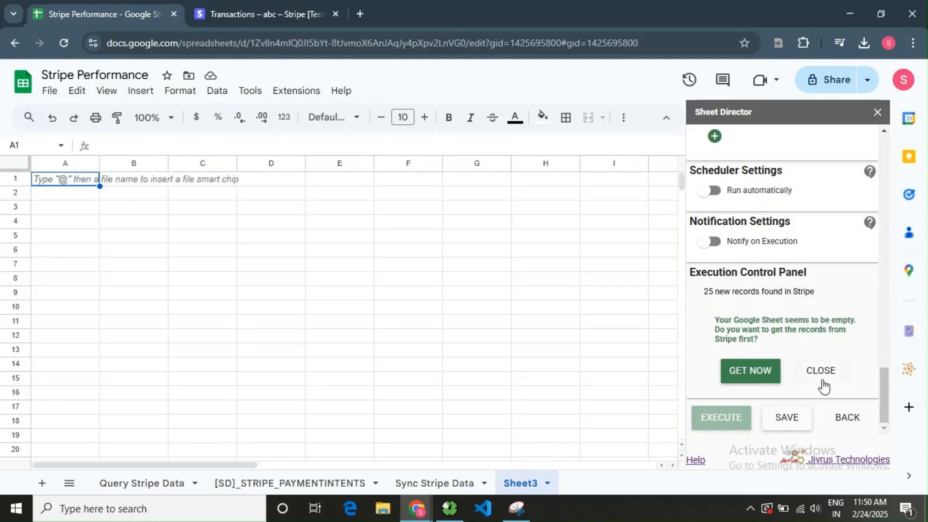
{"action": "left_click", "coordinate": [757, 370]}
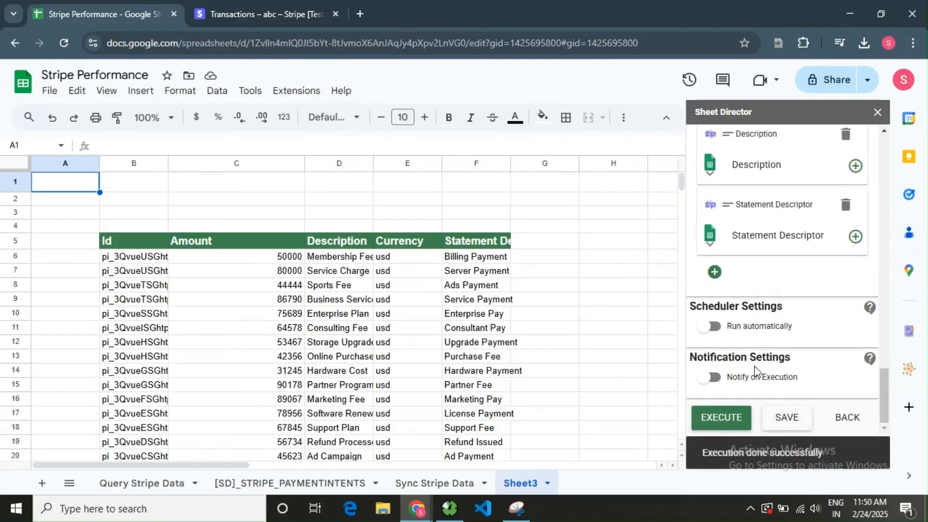
- Create the [SD] Status and [SD] Result columns beside the records in Sheet3
{"action": "scroll", "coordinate": [756, 373], "scroll_direction": "up", "scroll_amount": 10}
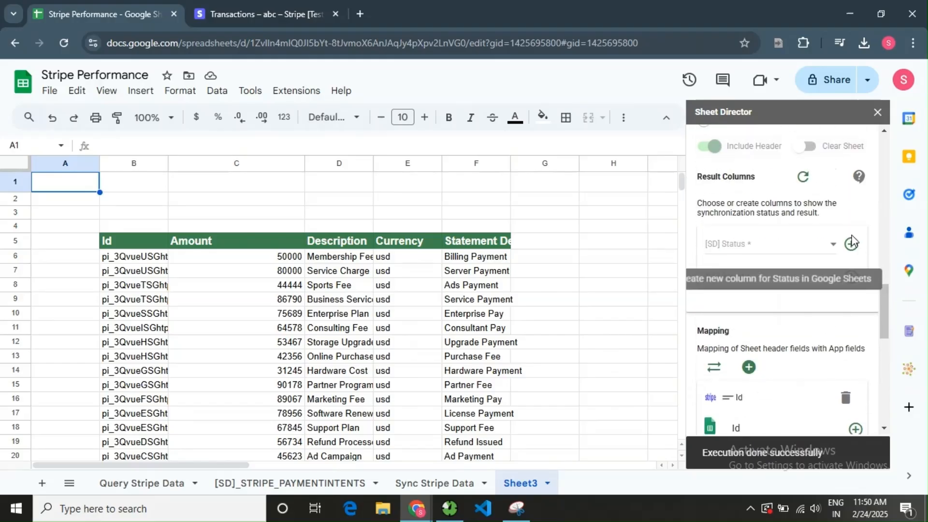
{"action": "left_click", "coordinate": [851, 277]}
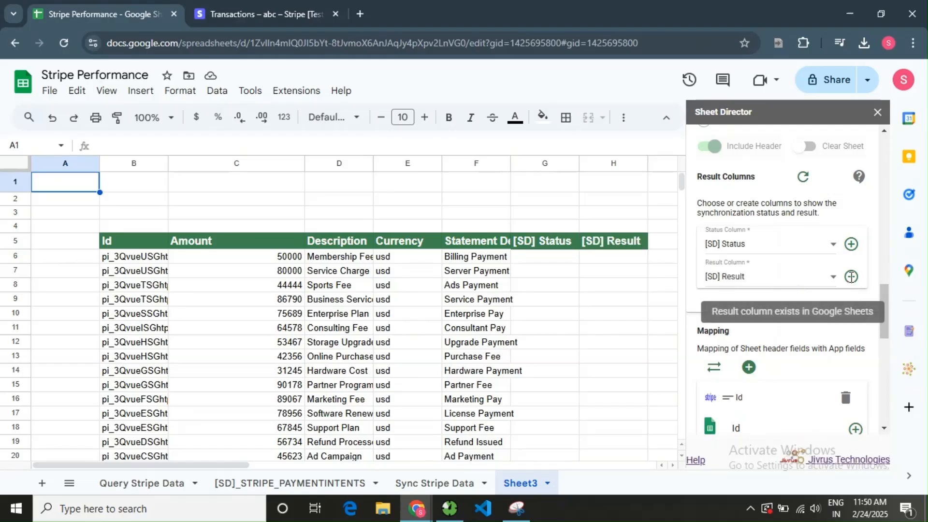
- Synchronize all Sheet3 records with Stripe and check the status and result entries down to the last row
{"action": "scroll", "coordinate": [773, 386], "scroll_direction": "down", "scroll_amount": 10}
{"action": "left_click", "coordinate": [726, 415]}
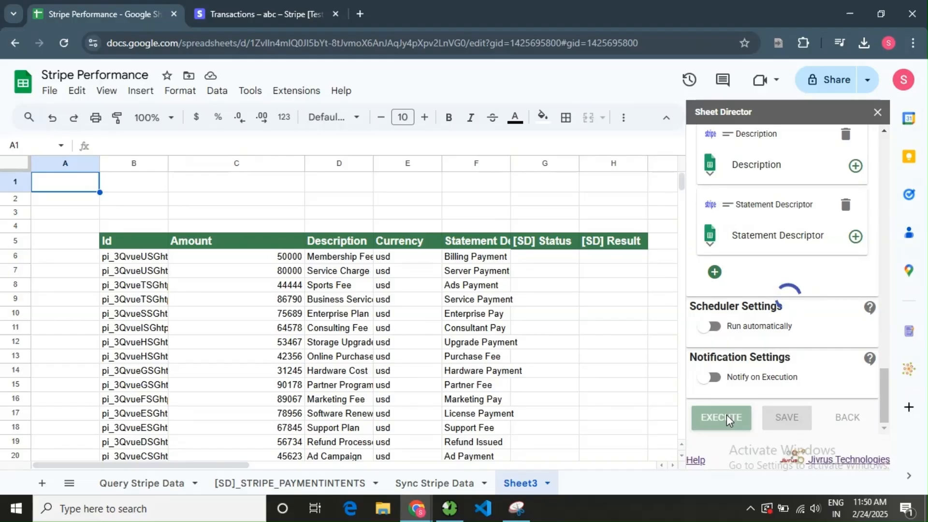
{"action": "scroll", "coordinate": [726, 415], "scroll_direction": "down", "scroll_amount": 4}
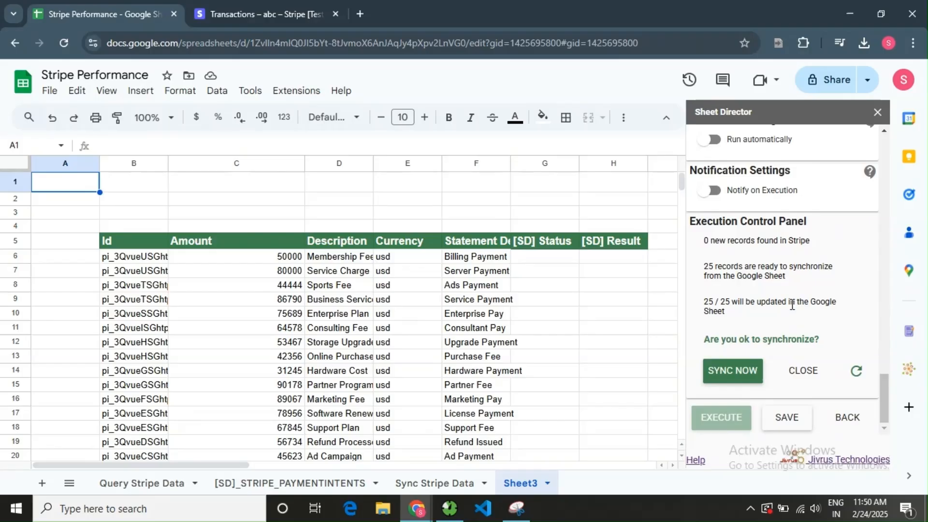
{"action": "left_click", "coordinate": [718, 363]}
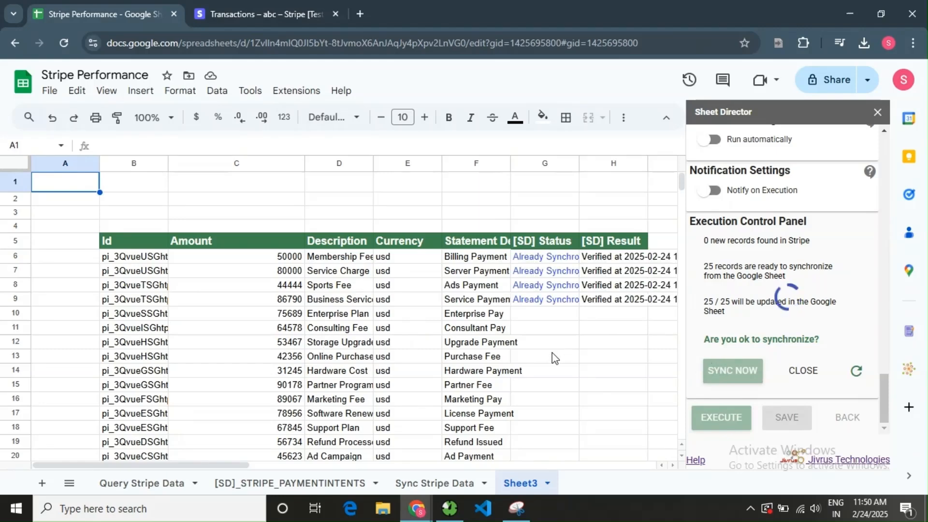
{"action": "left_click_drag", "start_coordinate": [231, 465], "coordinate": [249, 468]}
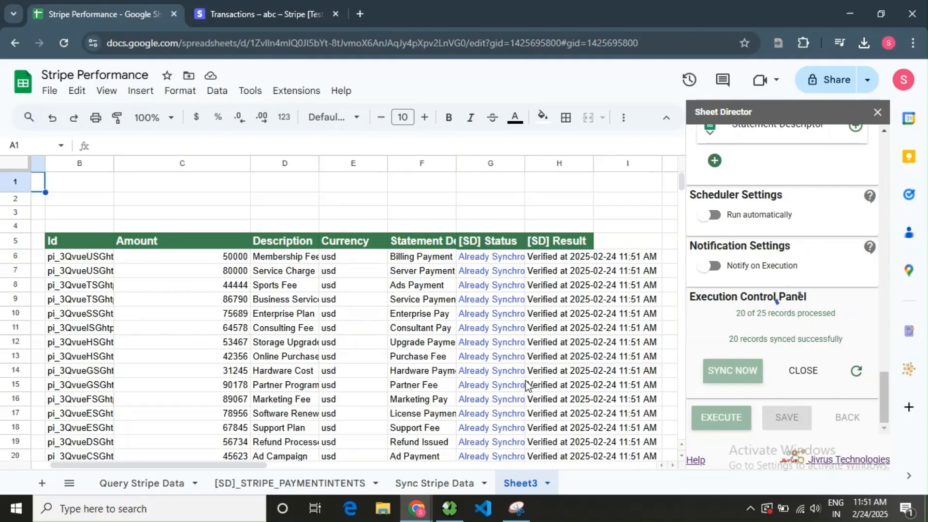
{"action": "scroll", "coordinate": [527, 385], "scroll_direction": "down", "scroll_amount": 5}
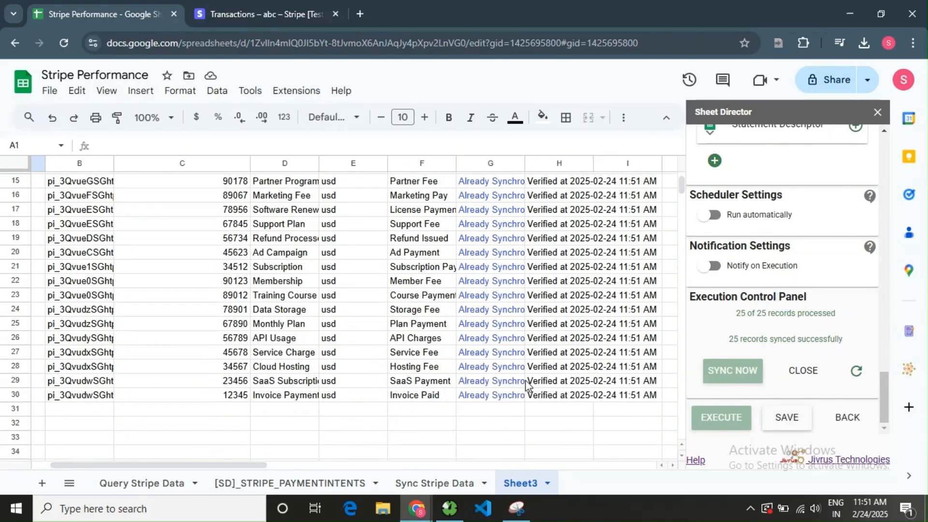
{"action": "scroll", "coordinate": [526, 380], "scroll_direction": "up", "scroll_amount": 5}
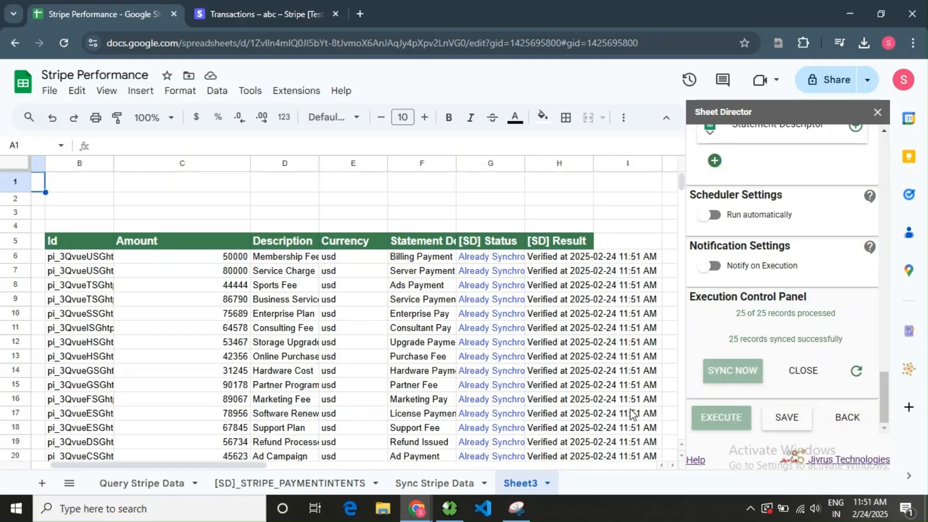